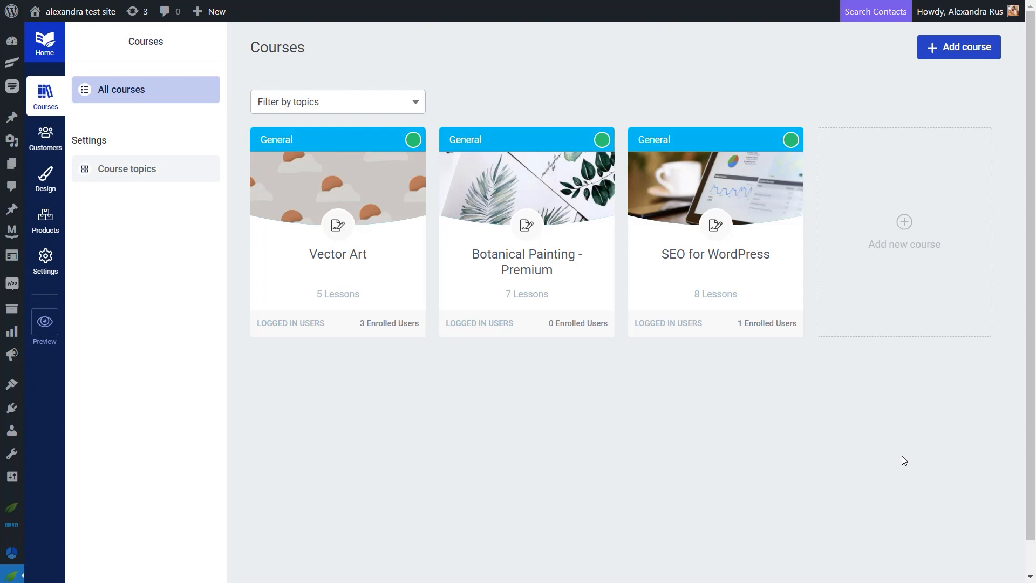
# - Create a product based on the Botanical Painting - Premium course from its access restrictions
pyautogui.moveTo(560, 304)
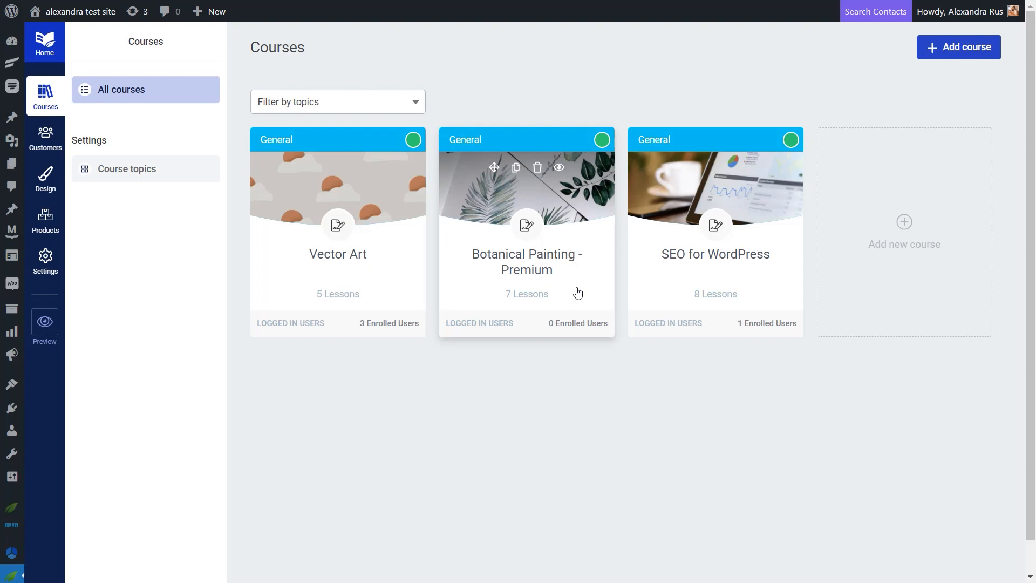
pyautogui.click(534, 271)
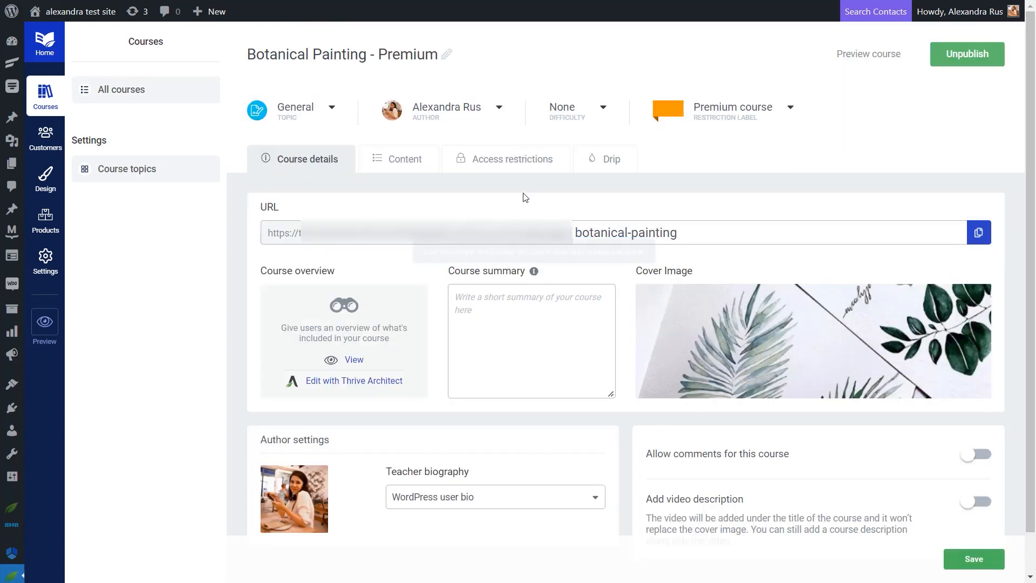
pyautogui.click(501, 161)
pyautogui.click(629, 324)
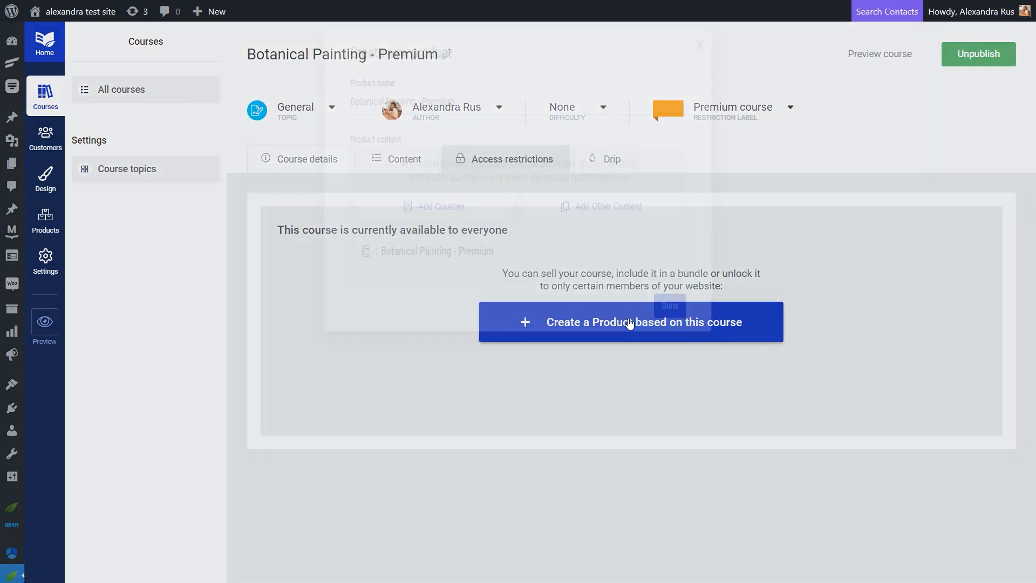
pyautogui.click(708, 335)
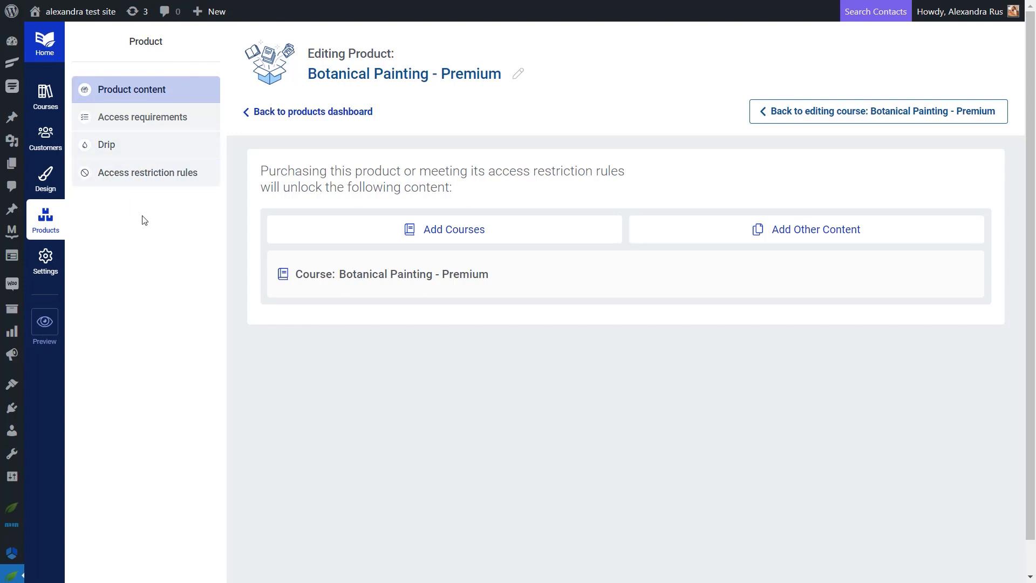
# - Set the product's access requirement to purchase of the Vector Art SendOwl product and save it
pyautogui.click(132, 124)
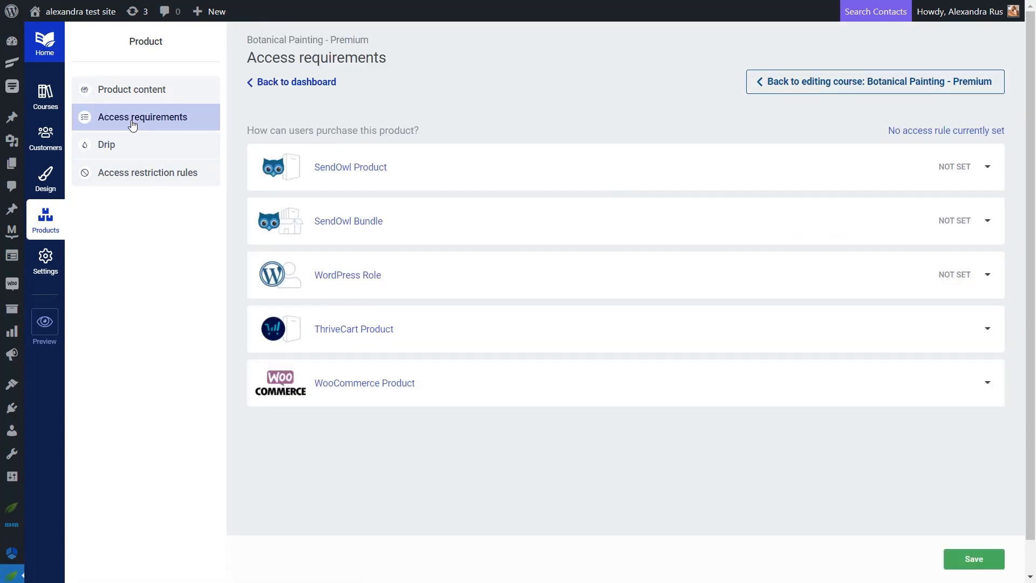
pyautogui.click(488, 169)
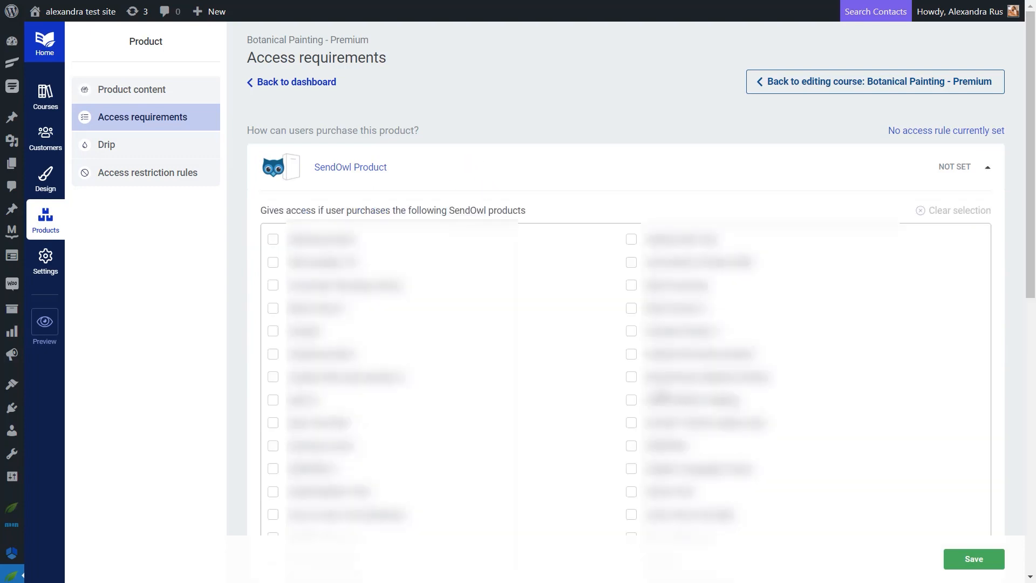
pyautogui.scroll(-10, 664, 370)
pyautogui.click(664, 370)
pyautogui.click(961, 559)
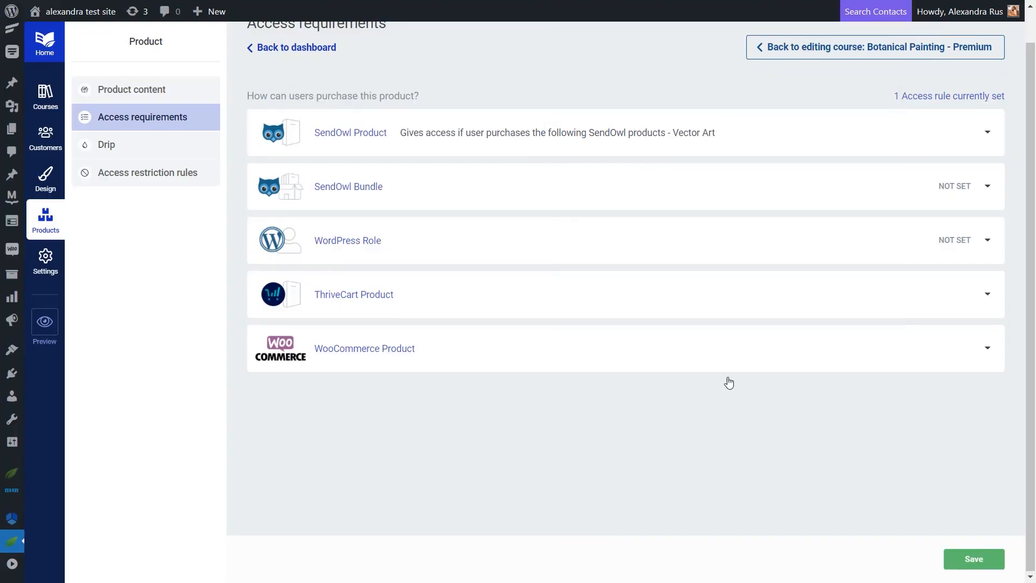
pyautogui.scroll(1, 729, 383)
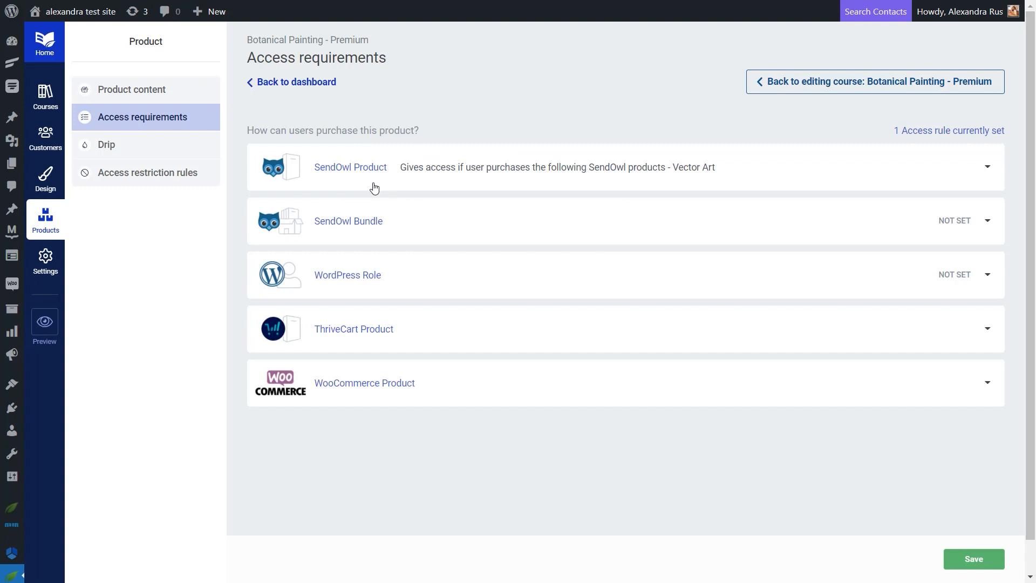
# - Set the product's "User not logged in" restriction rule to redirect to the login & registration page, with Login as the default form state
pyautogui.click(157, 177)
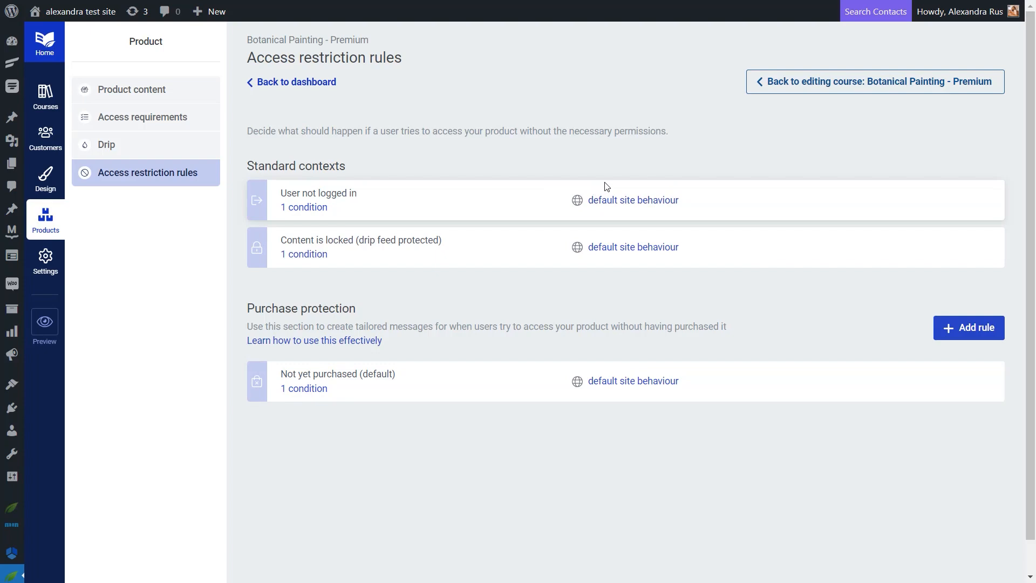
pyautogui.click(608, 203)
pyautogui.click(614, 120)
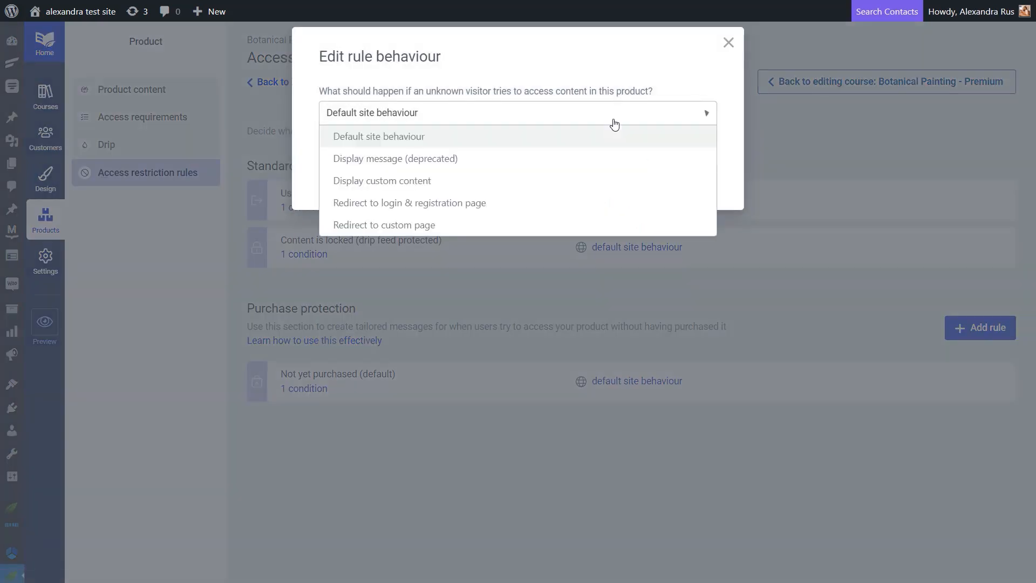
pyautogui.click(572, 203)
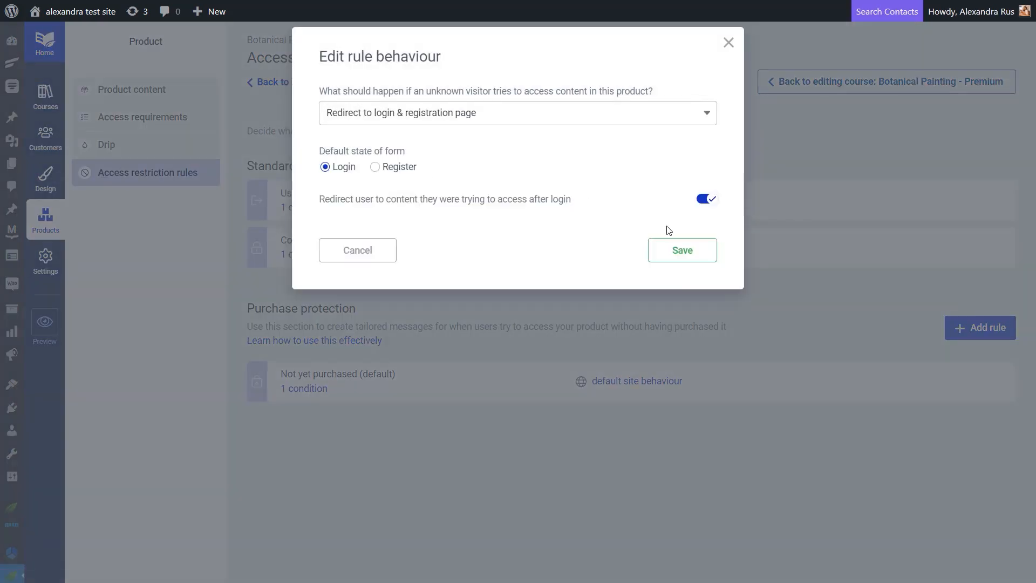
pyautogui.click(682, 251)
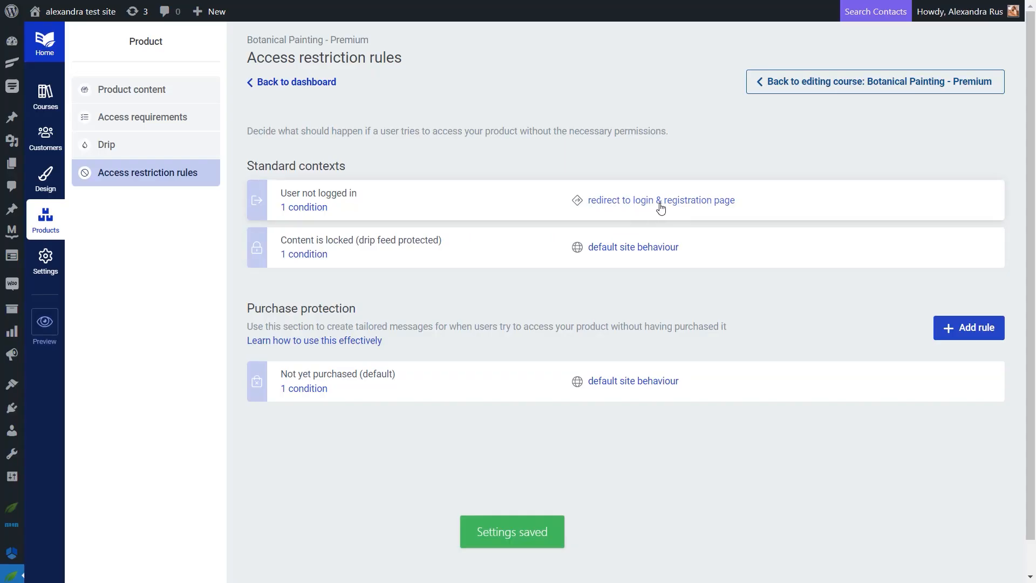
# - Check the global login & access restriction settings, and return to the Botanical Painting - Premium product
pyautogui.click(58, 267)
pyautogui.click(163, 205)
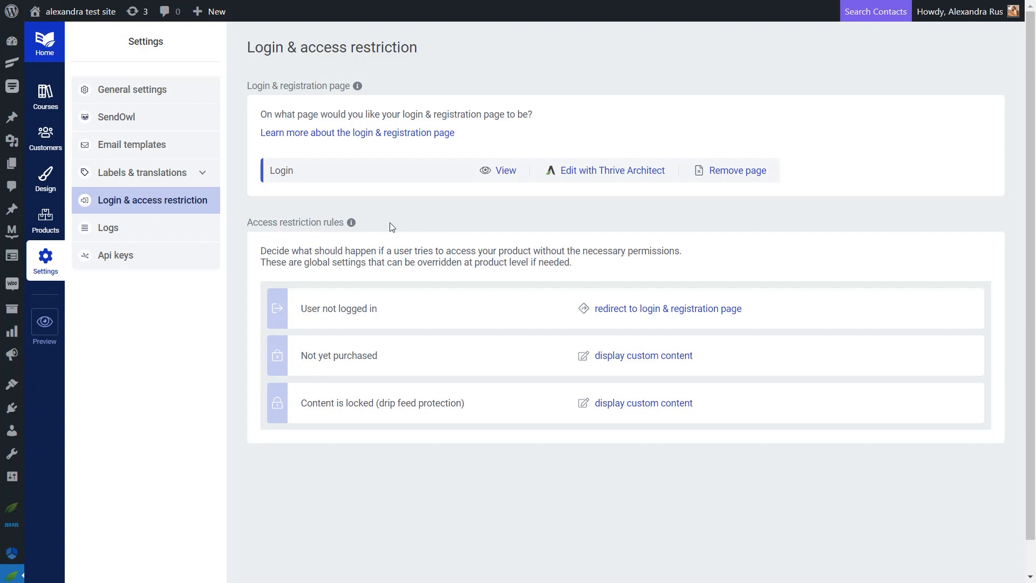
pyautogui.click(45, 219)
pyautogui.click(377, 323)
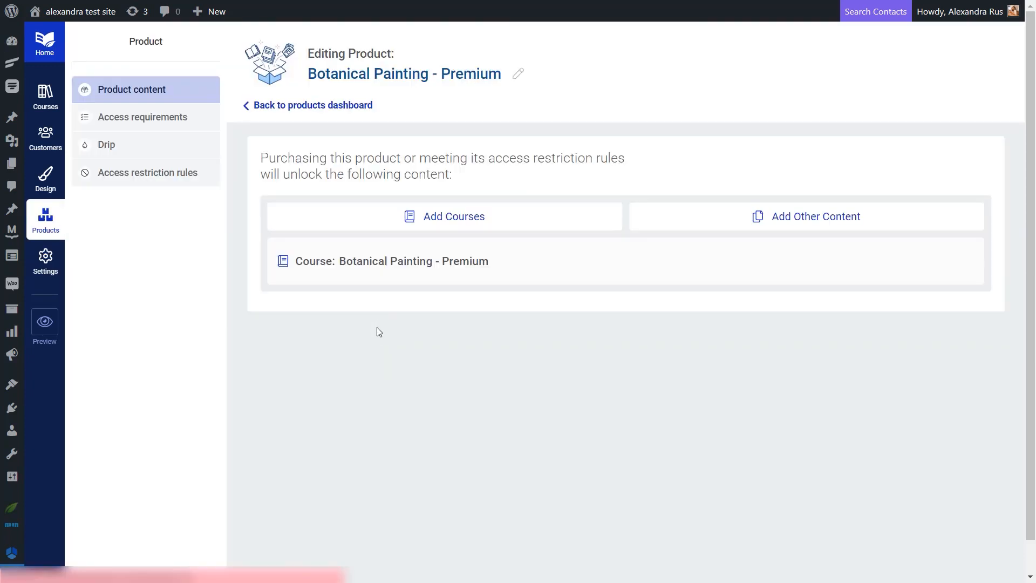
# - Set the behaviour of the product's "Not yet purchased (default)" access restriction rule to display custom content
pyautogui.click(174, 182)
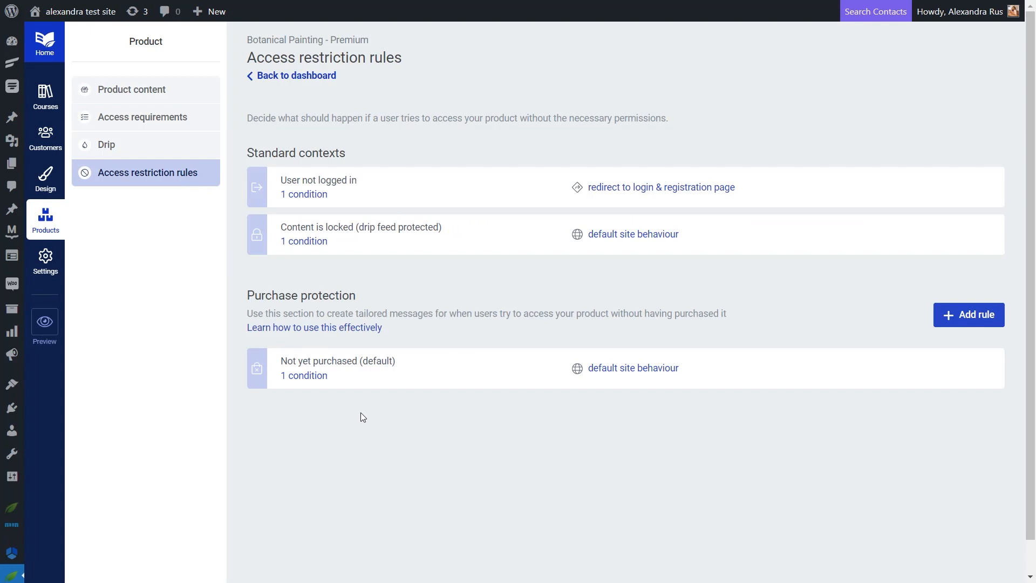
pyautogui.click(599, 368)
pyautogui.click(576, 122)
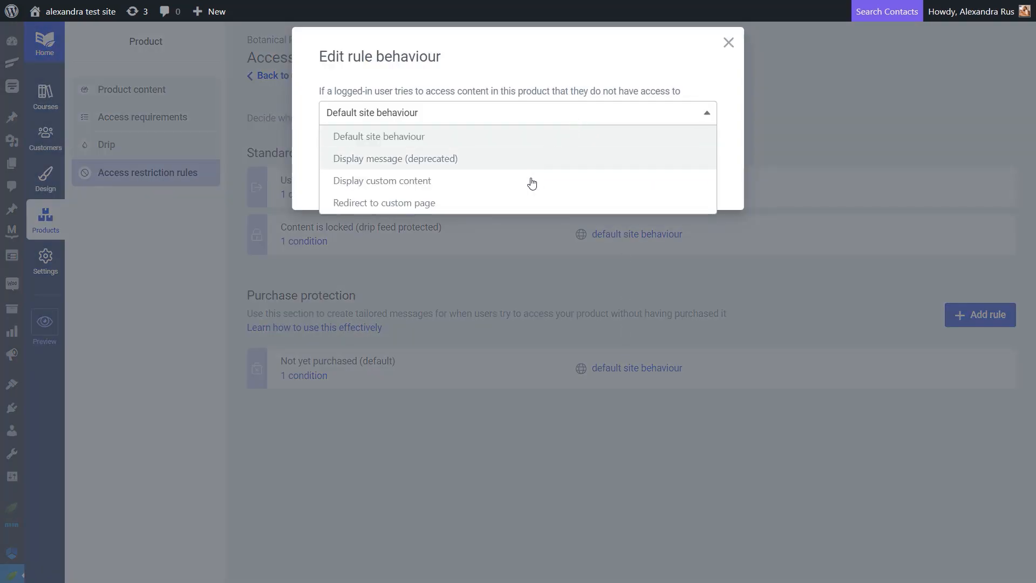
pyautogui.click(524, 190)
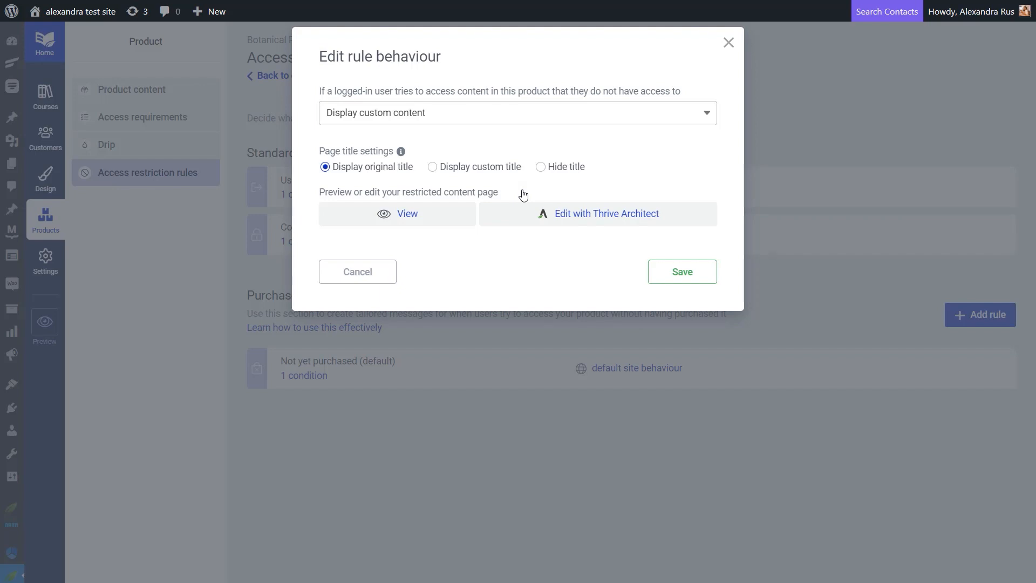
# - Preview the restricted content page, open it in Thrive Architect and restyle its sign-up button as a dark green "BUY BUTTON"
pyautogui.click(403, 217)
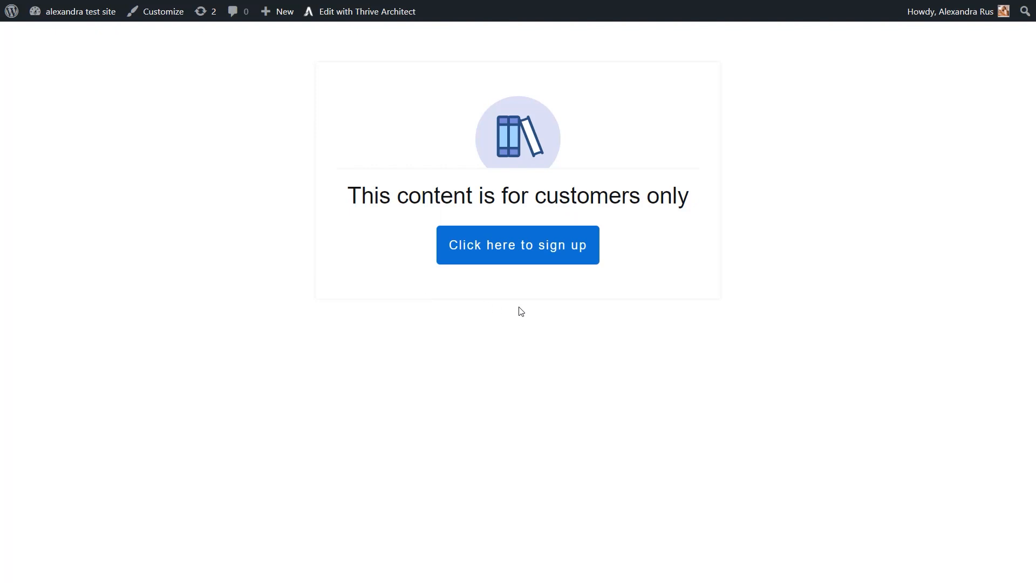
pyautogui.click(367, 11)
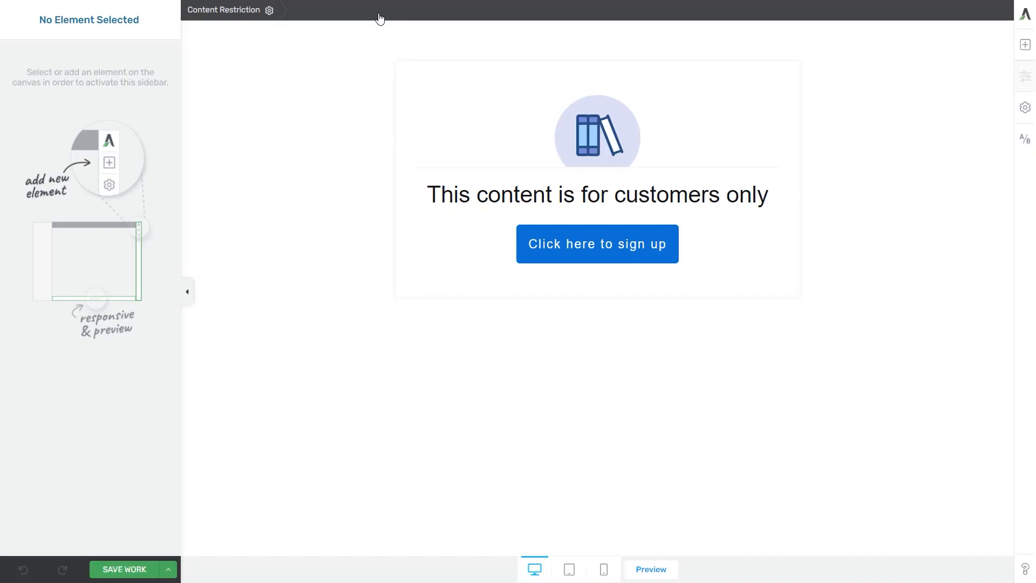
pyautogui.click(584, 246)
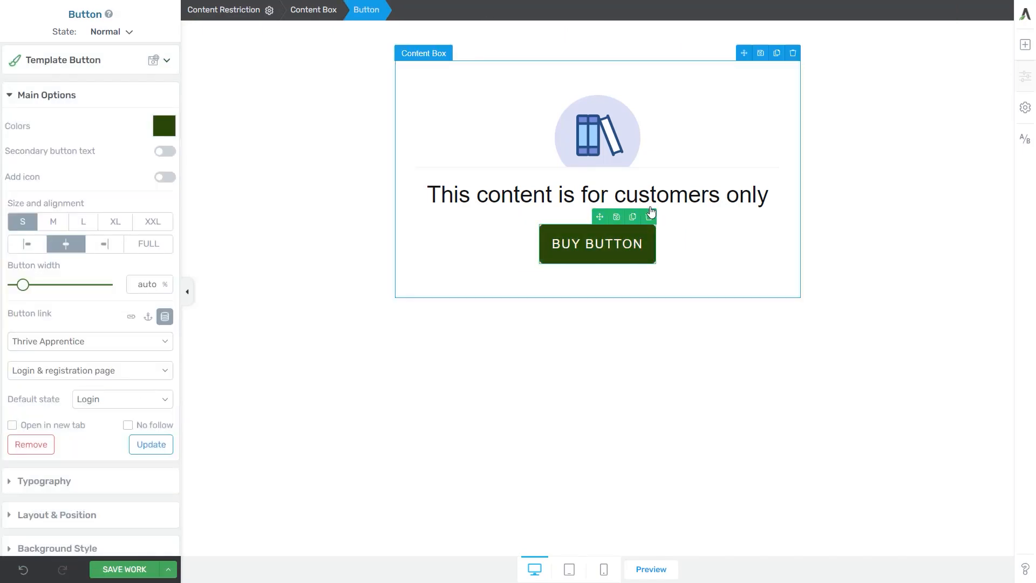
# - Replace the books icon with the botanical image and extend the heading with instructions to check e-mail for the checkout discount code
pyautogui.click(597, 135)
pyautogui.click(64, 131)
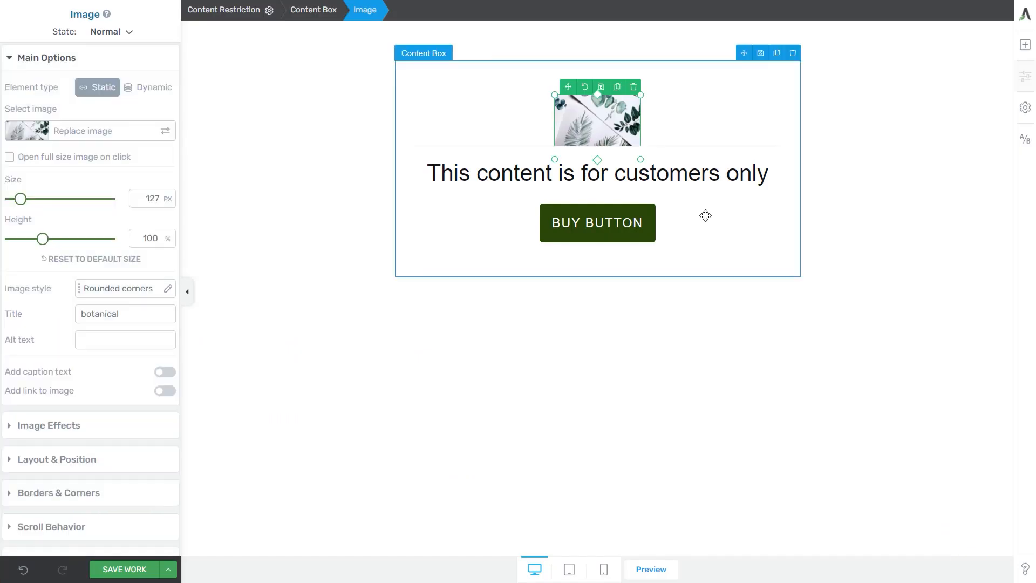
pyautogui.tripleClick(648, 173)
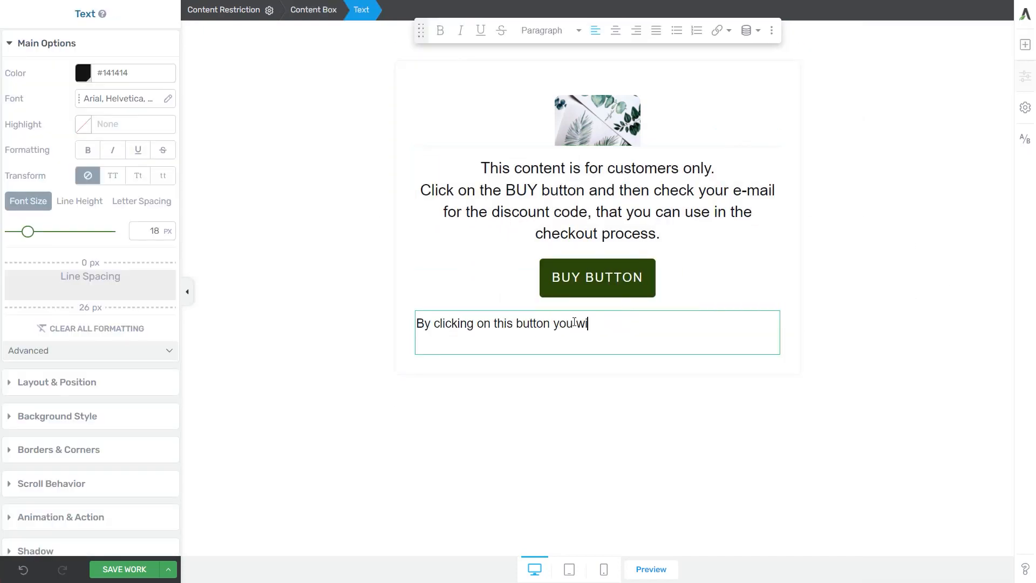
# - Below the button, write a notice about automatic mailing list signup, checking inbox or spam folders for the discount code, and unsubscribing at any time
pyautogui.write('automatically be added to our mailing list. Check your inbox or spam folders for the discount code, before proceeding with the cked')
pyautogui.press('BackSpace')
pyautogui.press('BackSpace')
pyautogui.press('BackSpace')
pyautogui.write('heckout. It, at any time, you wish to stop receiing our emails, you can unsubscribe')
pyautogui.click(483, 396)
pyautogui.write('v')
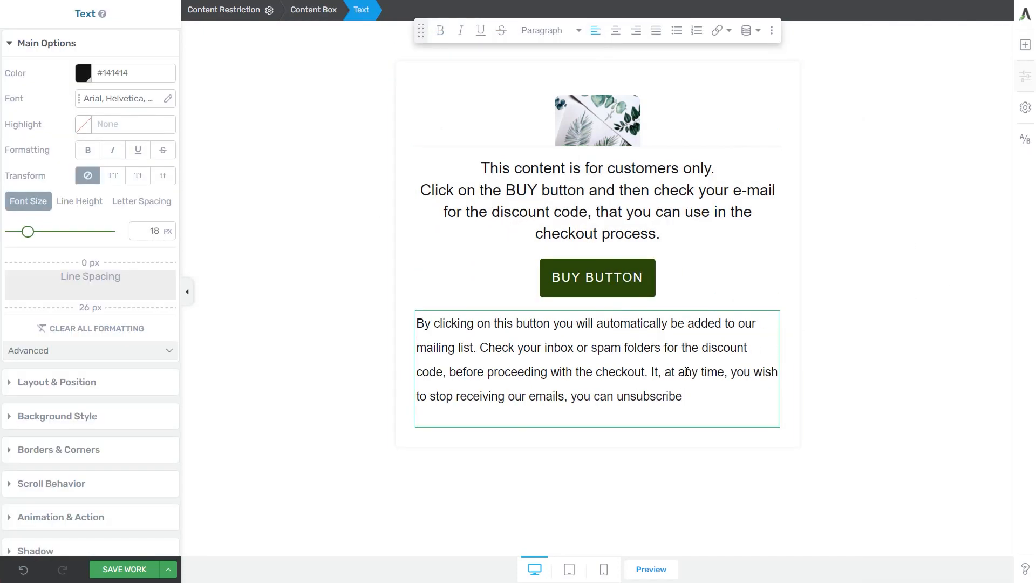
# - Add the line "Check out our Privacy Policy here." to the notice and link the words "Privacy Policy here"
pyautogui.write('. Check out our Privacy Policy here.')
pyautogui.press('Return')
pyautogui.moveTo(599, 438); pyautogui.dragTo(496, 438)
pyautogui.scroll(-1, 93, 394)
pyautogui.click(717, 31)
pyautogui.click(712, 61)
pyautogui.click(678, 125)
pyautogui.click(747, 225)
# - Format the whole notice below the button as italic, centred text
pyautogui.moveTo(602, 437); pyautogui.dragTo(416, 324)
pyautogui.click(460, 30)
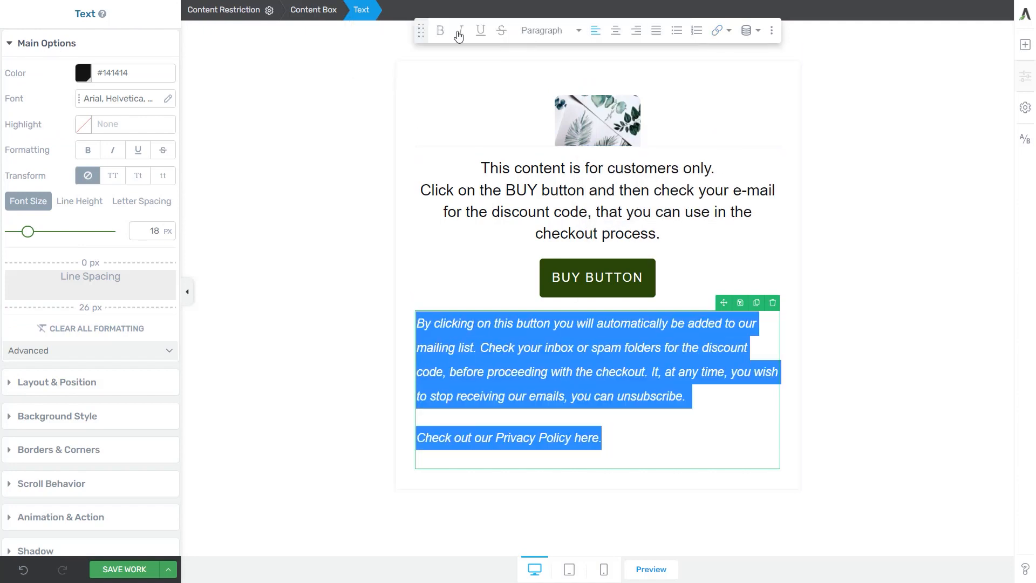
pyautogui.click(616, 31)
# - Switch the buy button's link to a static target URL and paste the SendOwl checkout link
pyautogui.click(641, 290)
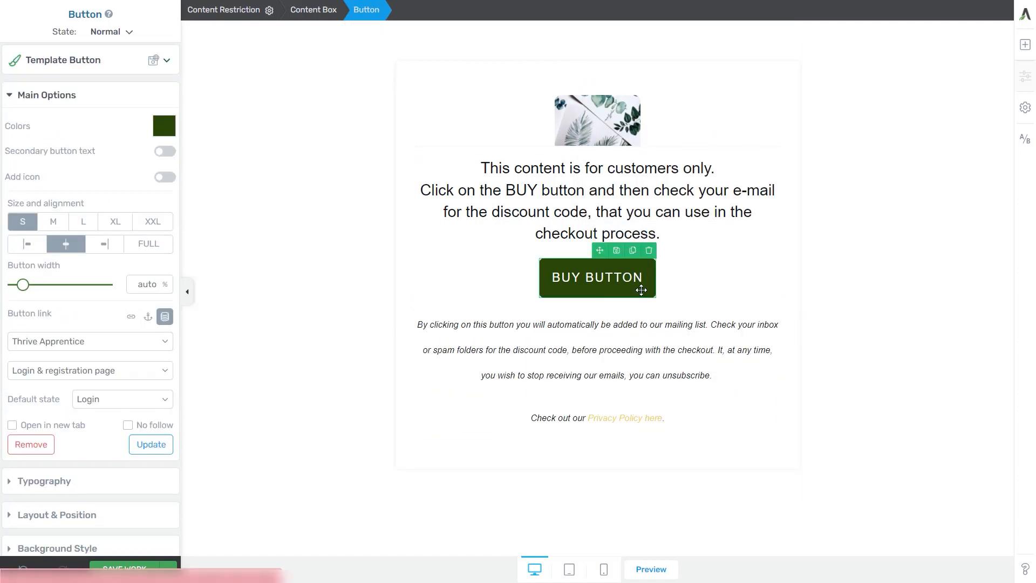
pyautogui.click(132, 316)
pyautogui.click(153, 359)
pyautogui.hotkey('ctrl', 'a')
pyautogui.hotkey('ctrl', 'v')
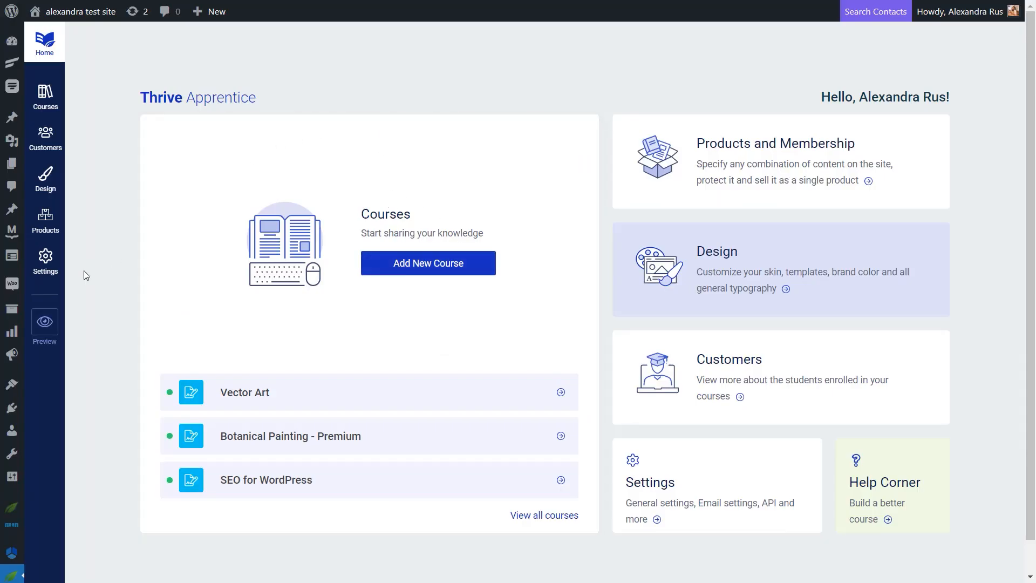
# - In Thrive Apprentice's SendOwl settings, open the purchase link generator and choose a product to get its purchase link
pyautogui.click(45, 259)
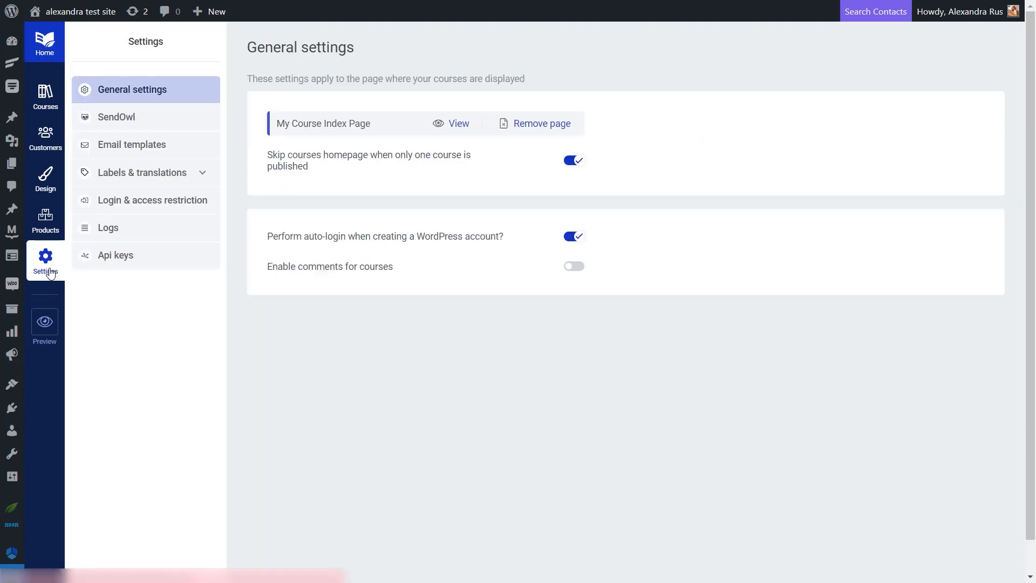
pyautogui.click(120, 119)
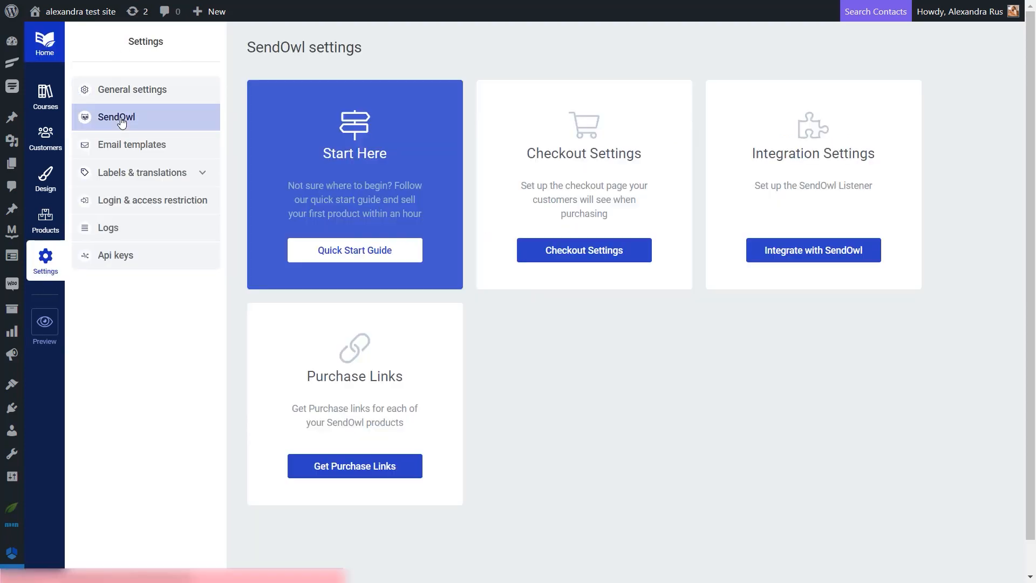
pyautogui.click(378, 475)
pyautogui.click(322, 268)
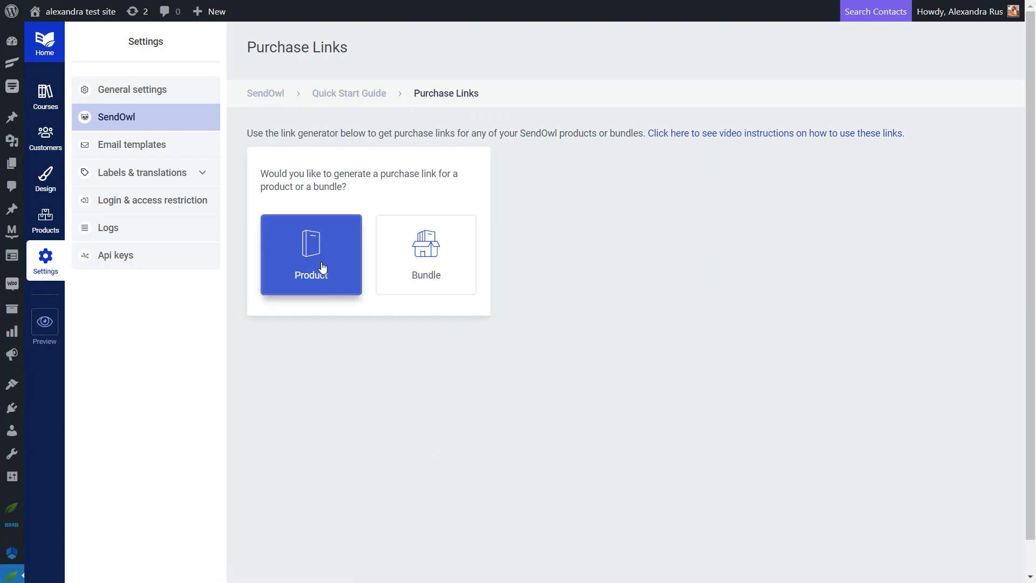
pyautogui.click(590, 173)
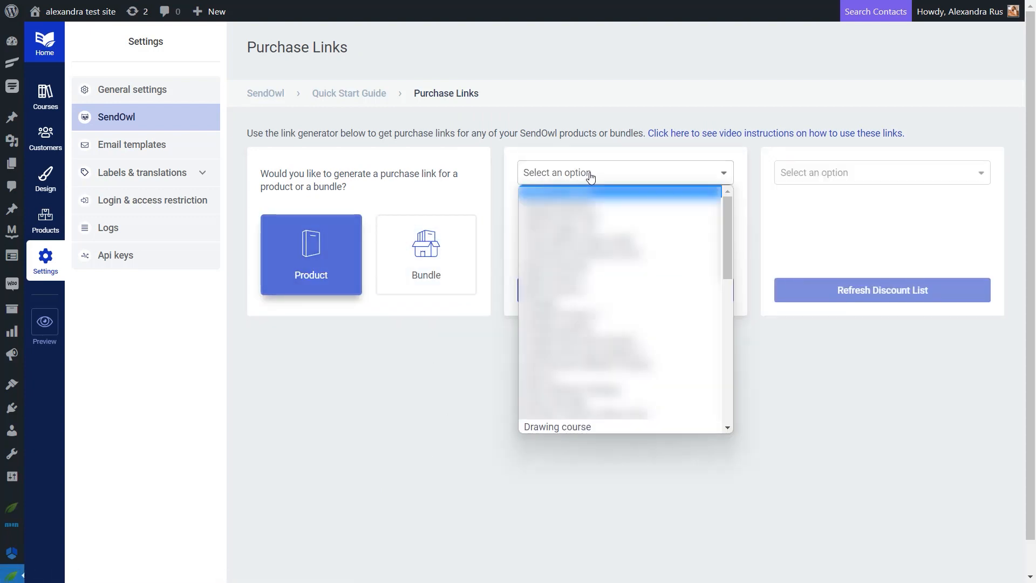
pyautogui.scroll(-5, 575, 378)
pyautogui.click(574, 429)
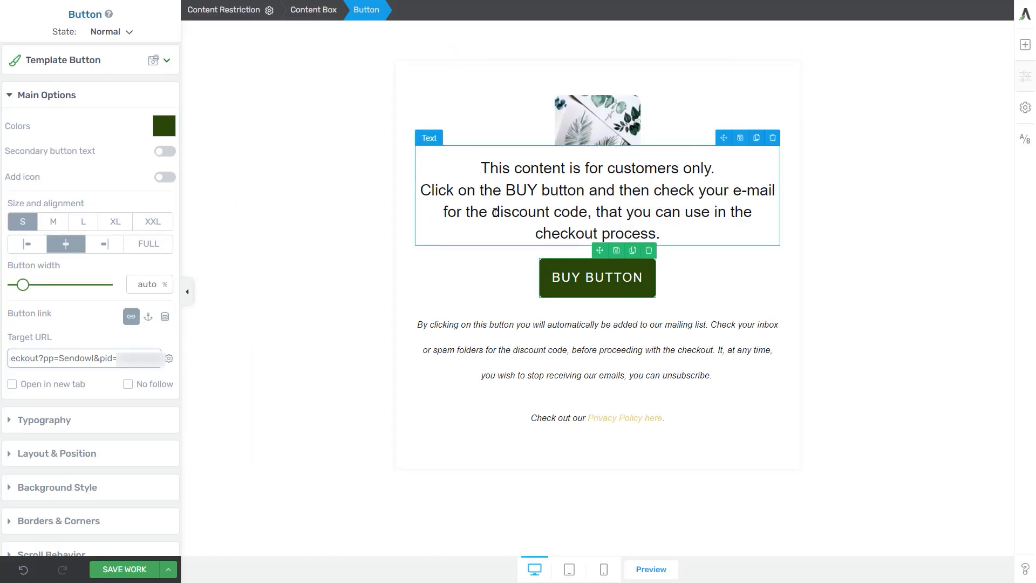
# - Change "discount code" in the heading text to uppercase and save the restricted content page
pyautogui.moveTo(493, 212); pyautogui.dragTo(587, 209)
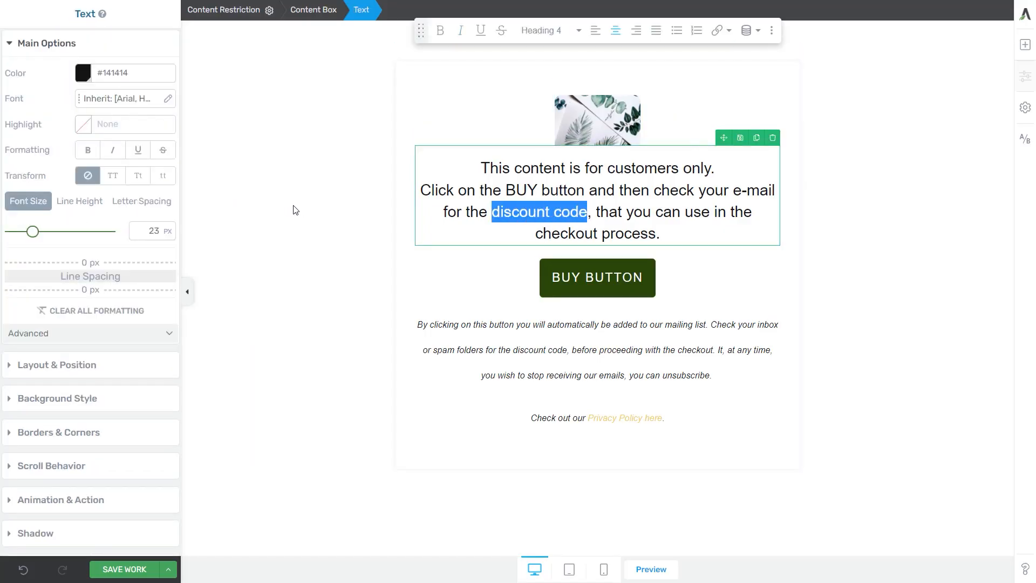
pyautogui.click(118, 182)
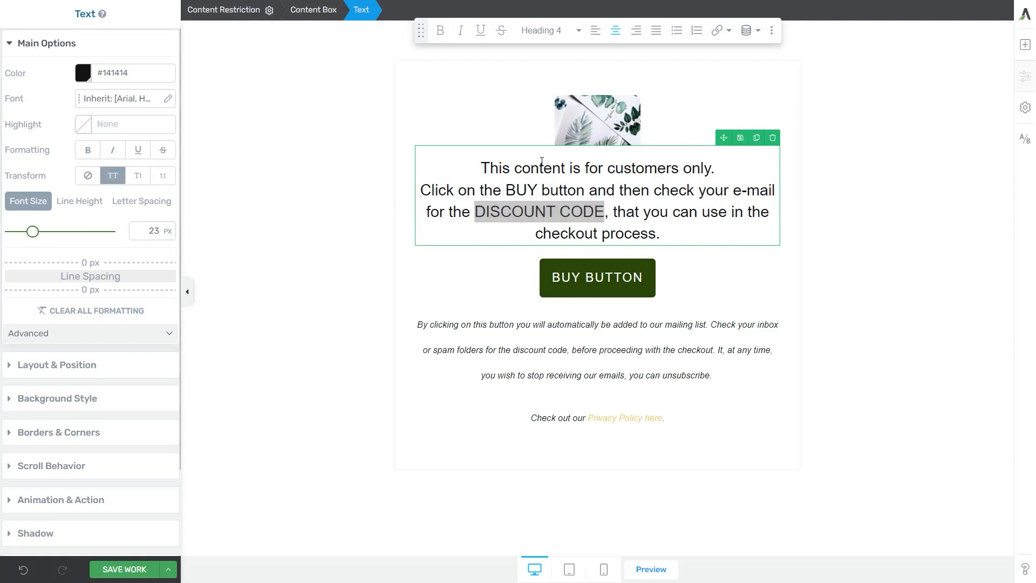
pyautogui.click(626, 212)
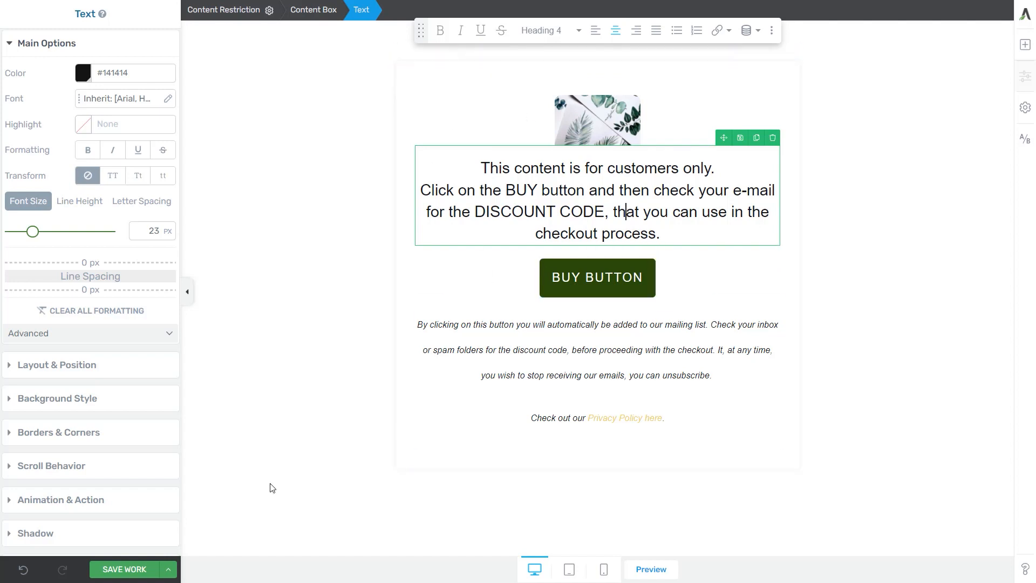
pyautogui.hotkey('ctrl', 's')
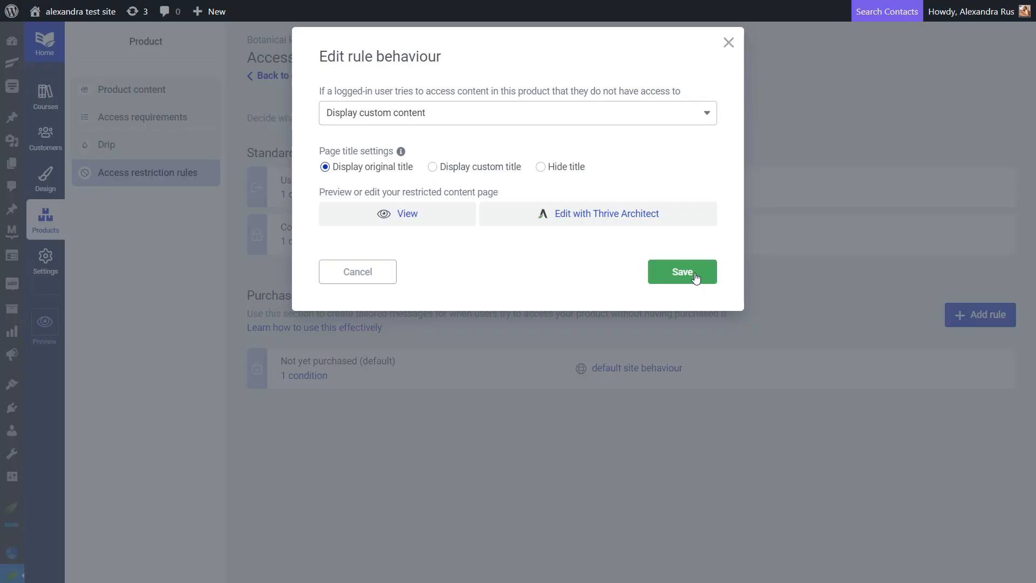
# - Save the access restriction rule that displays custom content with the original page title
pyautogui.click(692, 276)
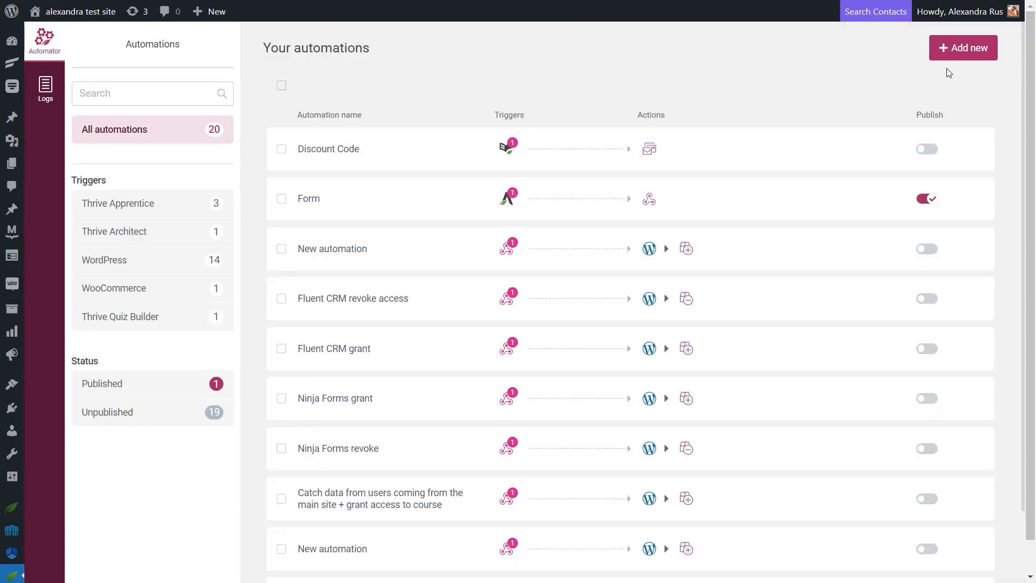
# - In Thrive Automator, create a new automation with the trigger "User tries to access a restricted course"
pyautogui.click(951, 51)
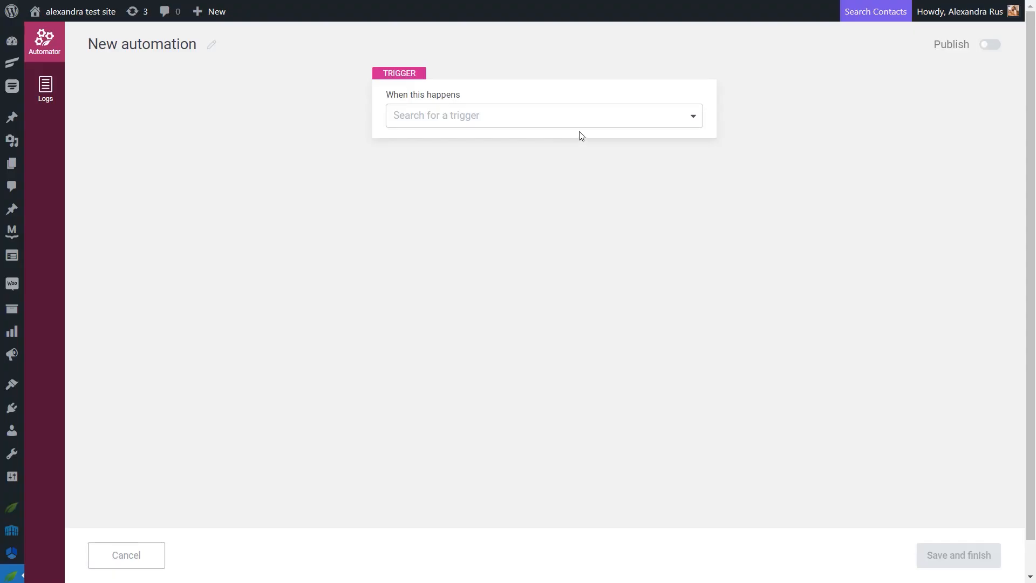
pyautogui.click(578, 117)
pyautogui.scroll(-1, 562, 221)
pyautogui.scroll(-10, 561, 222)
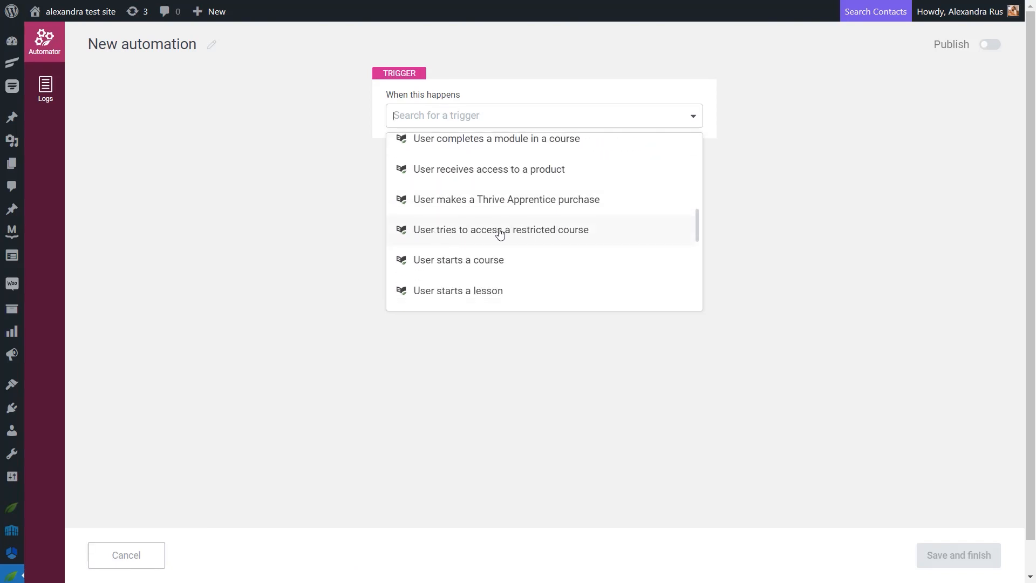
pyautogui.click(500, 232)
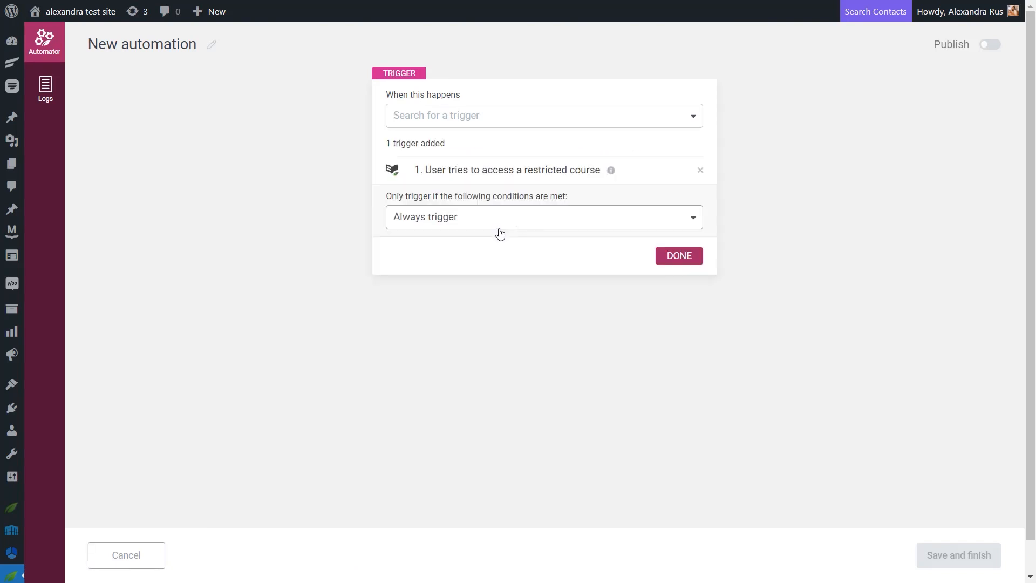
# - Limit the trigger to the course title "Botanical Painting - Premium" and finish the trigger setup
pyautogui.click(519, 222)
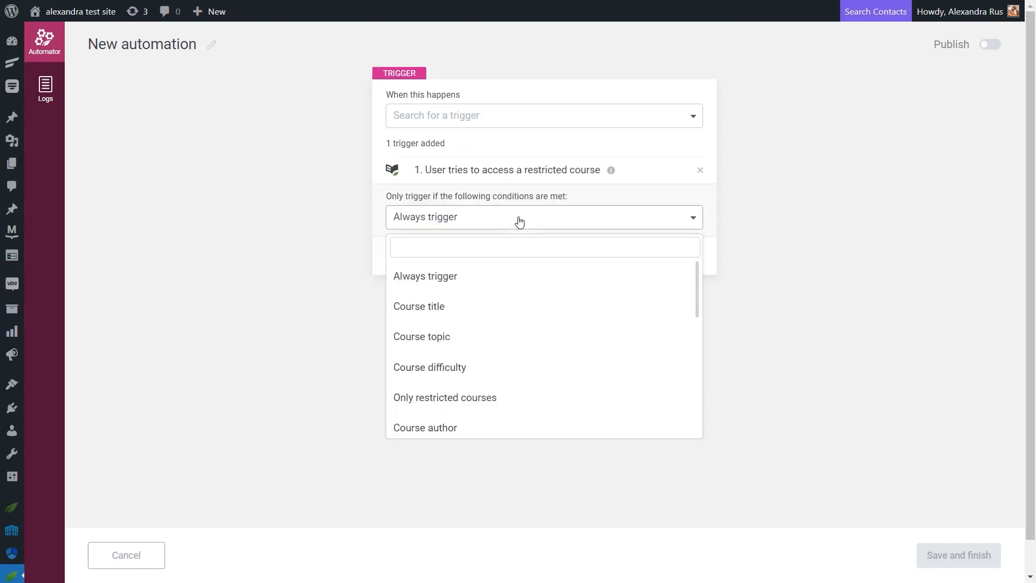
pyautogui.click(493, 299)
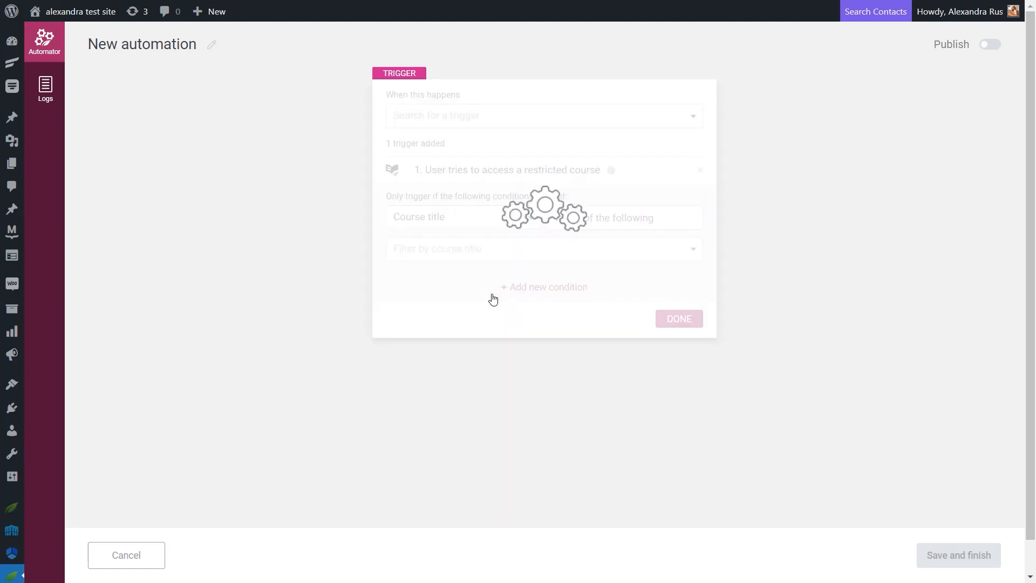
pyautogui.click(539, 250)
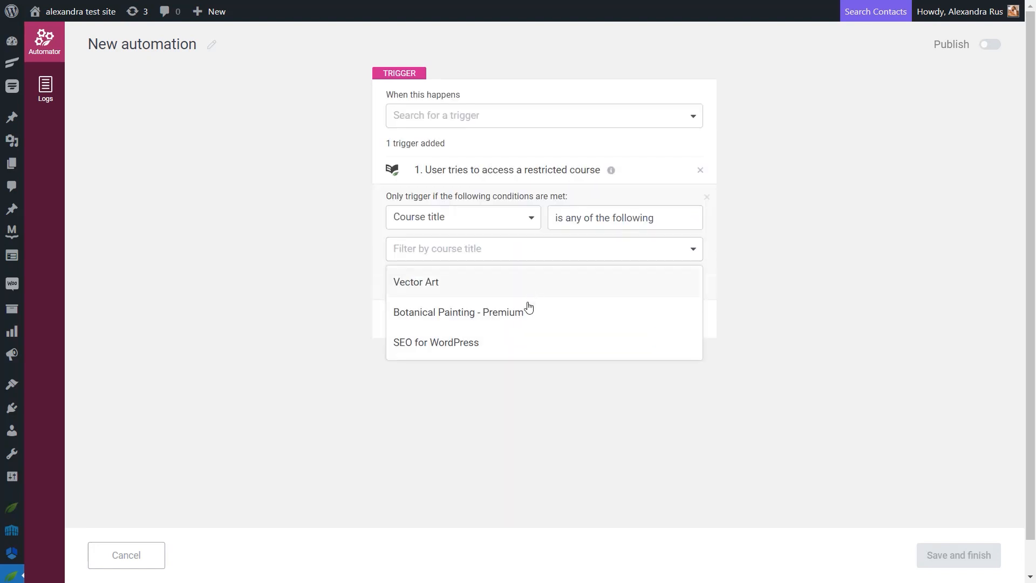
pyautogui.click(528, 311)
pyautogui.click(679, 353)
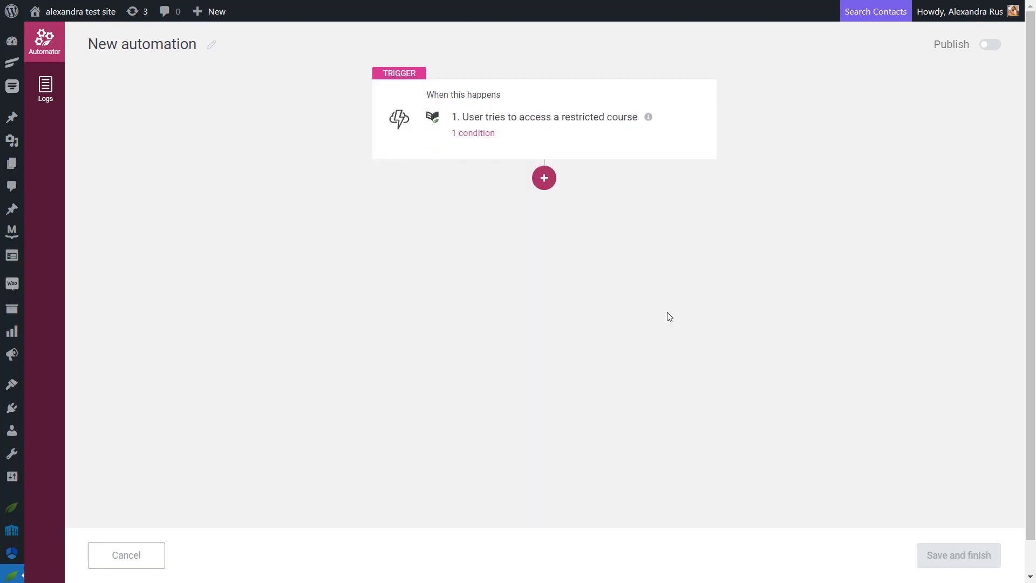
# - Add an "Add user in autoresponder" action after the trigger, using ActiveCampaign as the service
pyautogui.click(539, 177)
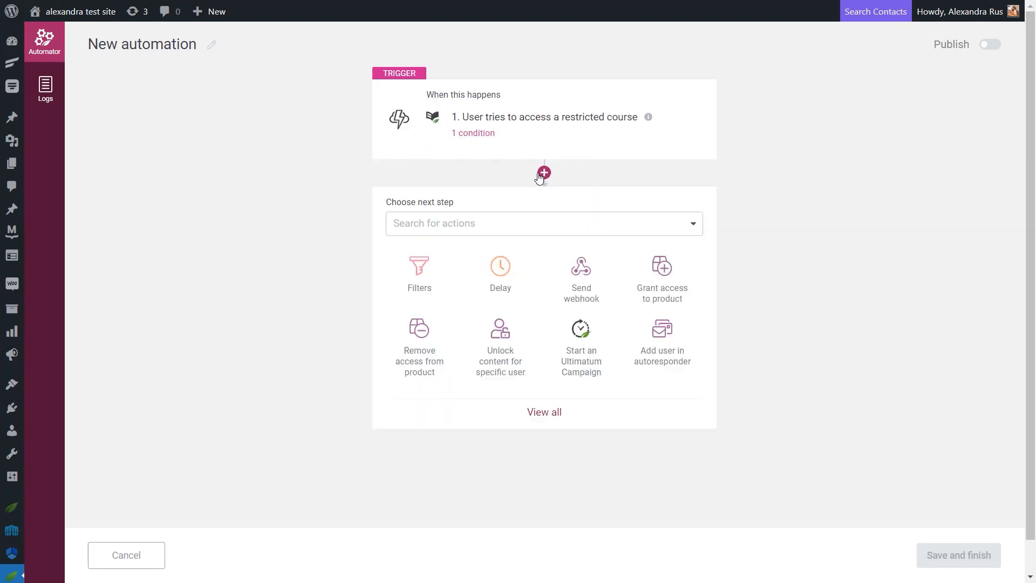
pyautogui.click(659, 362)
pyautogui.click(668, 251)
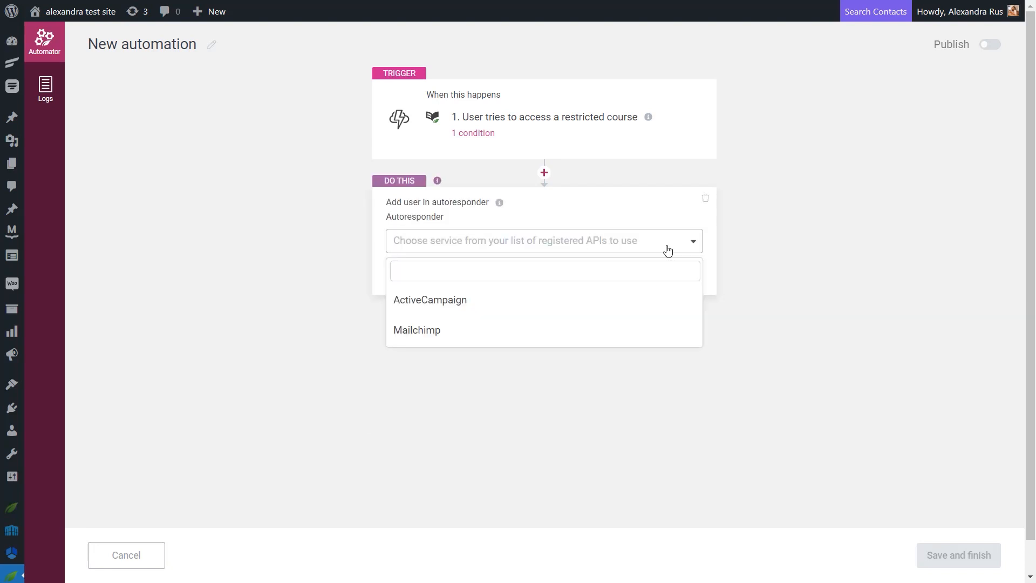
pyautogui.click(558, 300)
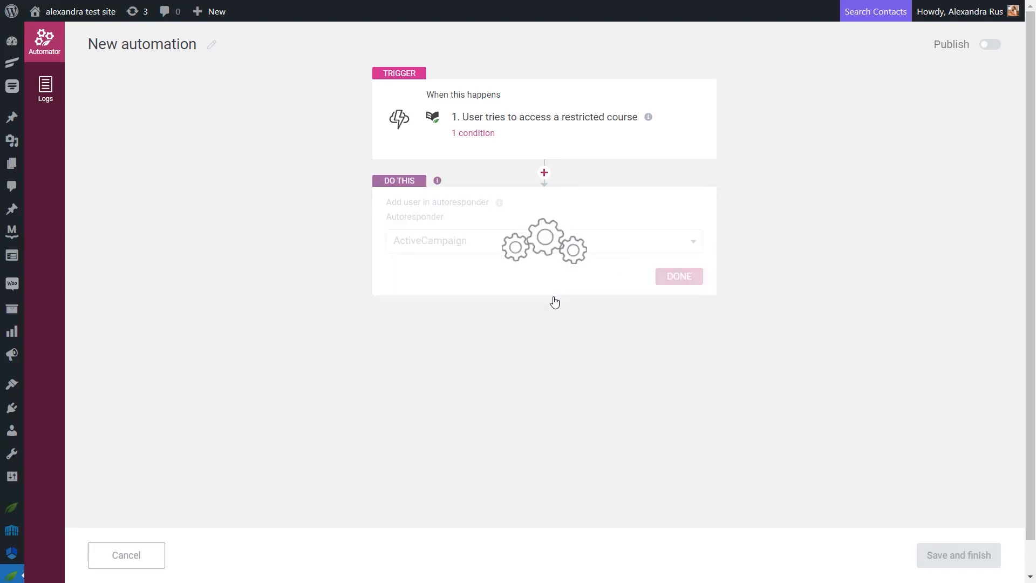
# - Assign the "Thrive Apprentice notify users" mailing list to the autoresponder action and finish the action setup
pyautogui.click(602, 298)
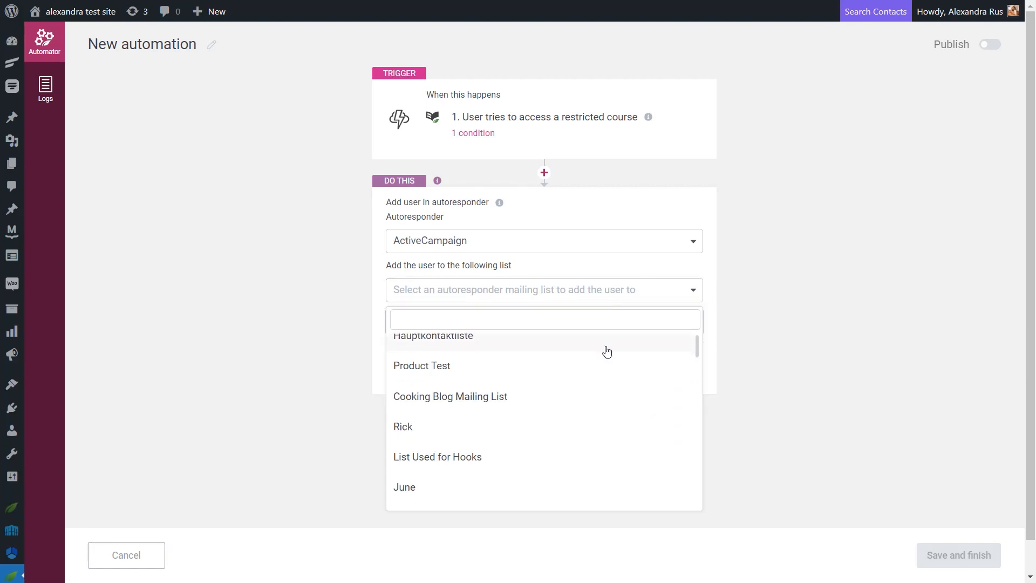
pyautogui.scroll(-6, 606, 351)
pyautogui.scroll(6, 594, 346)
pyautogui.write('th')
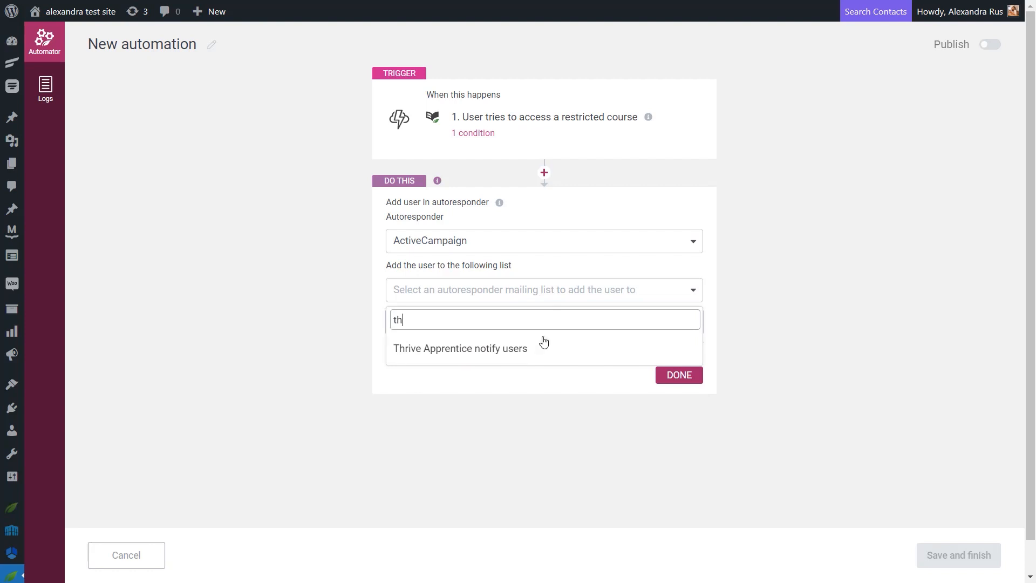
pyautogui.click(542, 344)
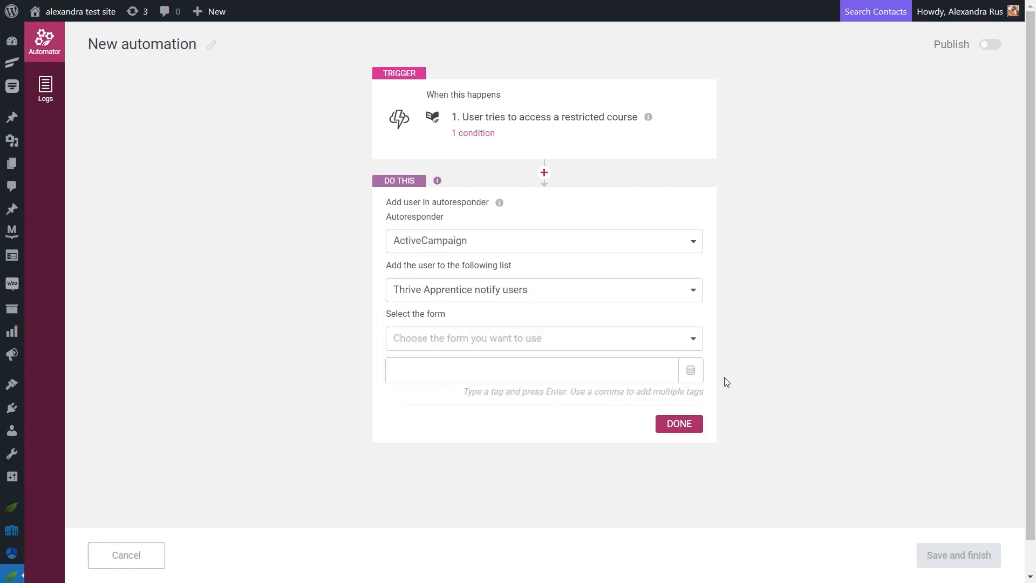
pyautogui.click(689, 425)
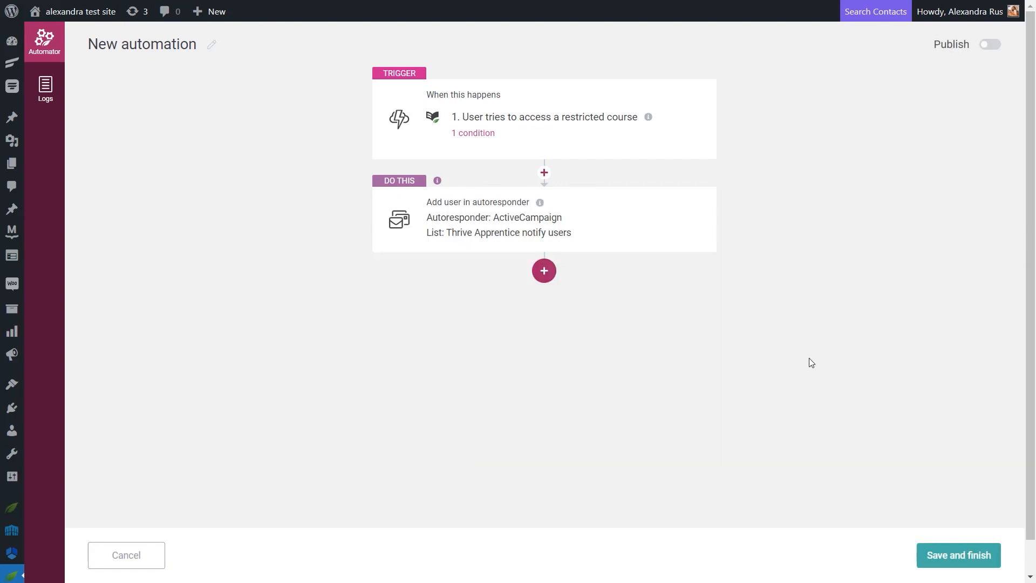
# - Save the finished automation and publish it from the automations list
pyautogui.click(952, 561)
pyautogui.click(925, 151)
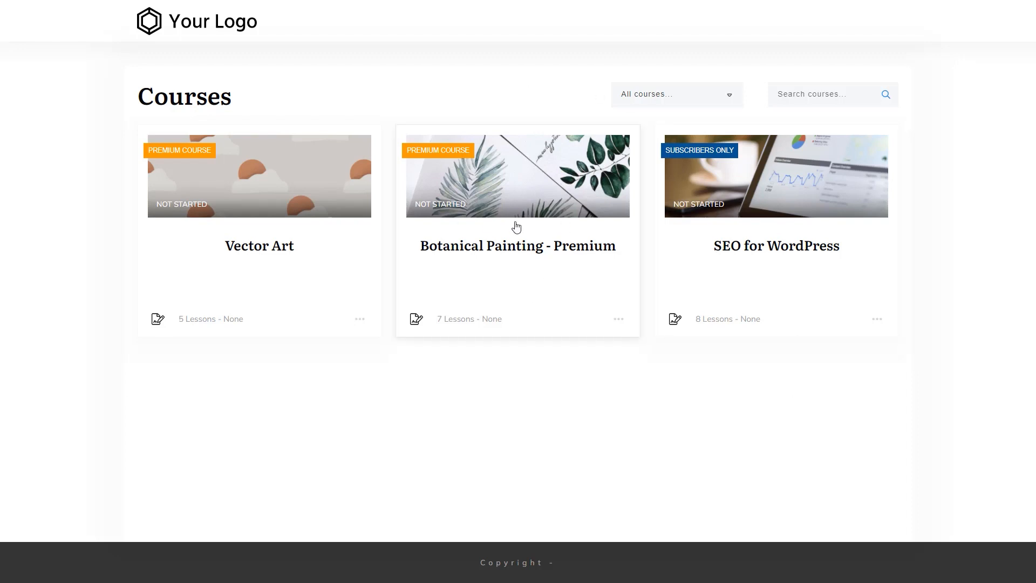
# - Open the Botanical Painting - Premium course on the site and log in with the test user's e-mail and account password
pyautogui.click(519, 201)
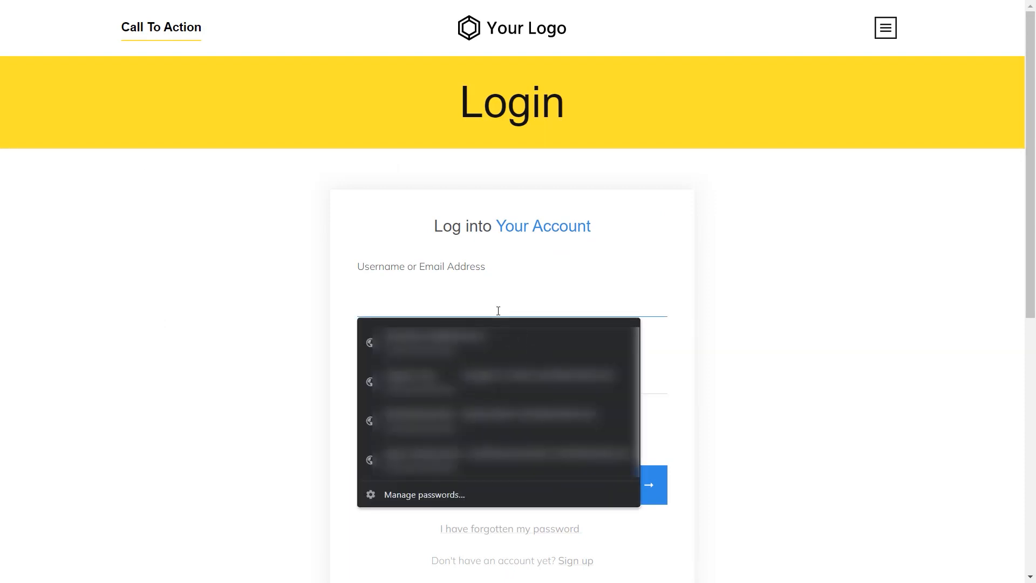
pyautogui.hotkey('ctrl', 'v')
pyautogui.click(435, 378)
pyautogui.hotkey('ctrl', 'v')
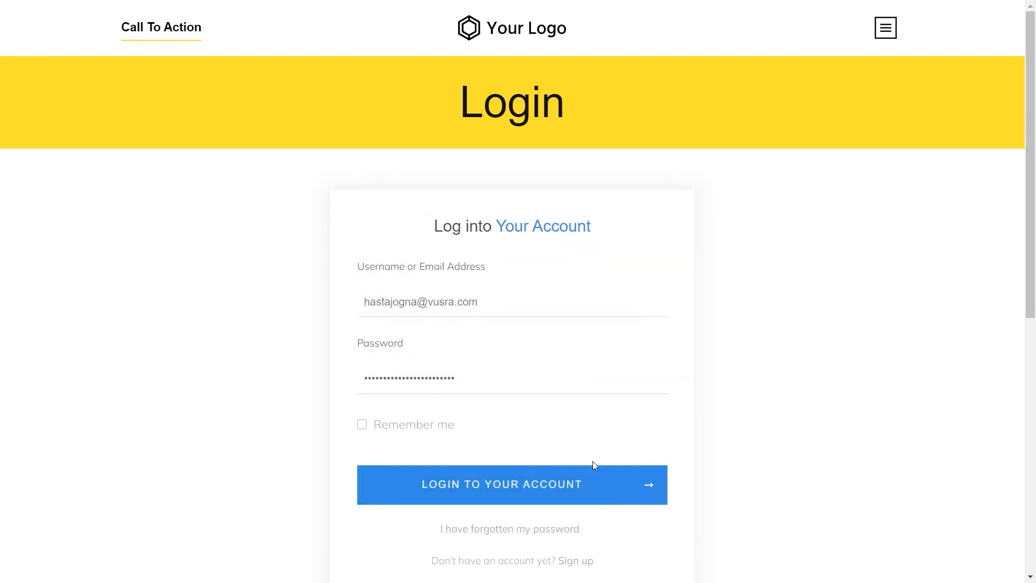
pyautogui.click(582, 485)
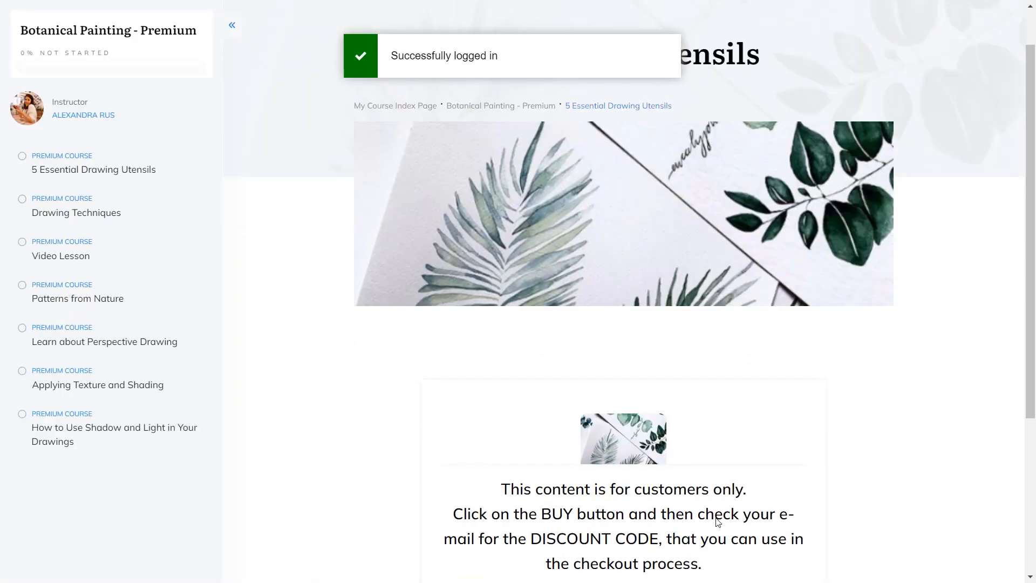
# - Review the restricted content notice on the course lesson and proceed to purchase with its buy button
pyautogui.scroll(-2, 718, 523)
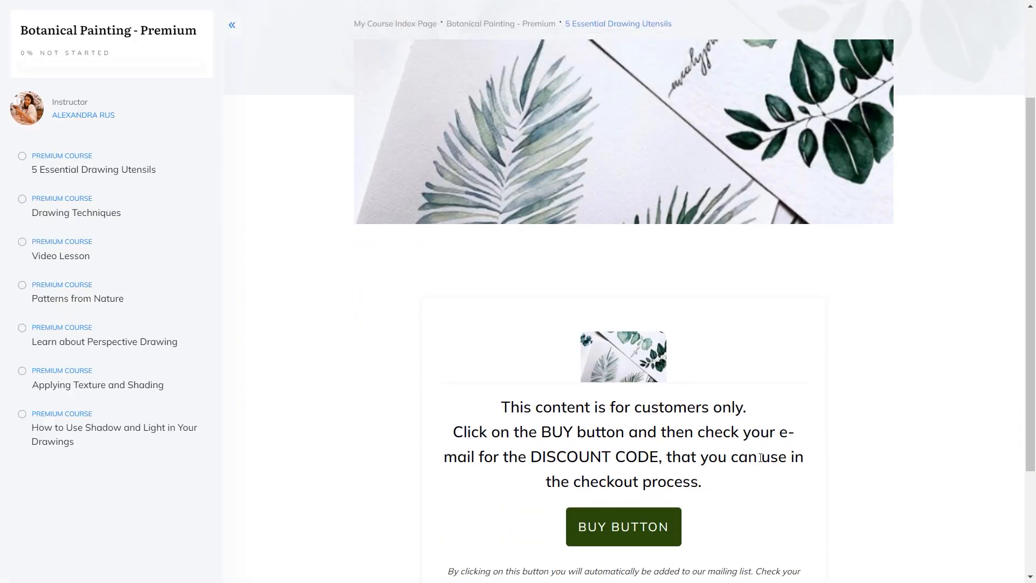
pyautogui.scroll(-1, 641, 534)
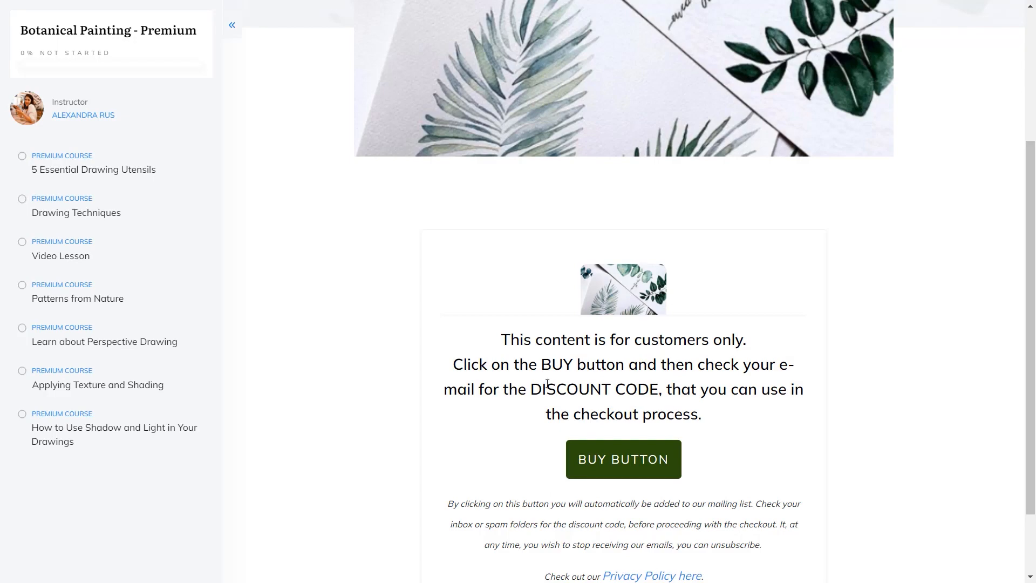
pyautogui.click(623, 468)
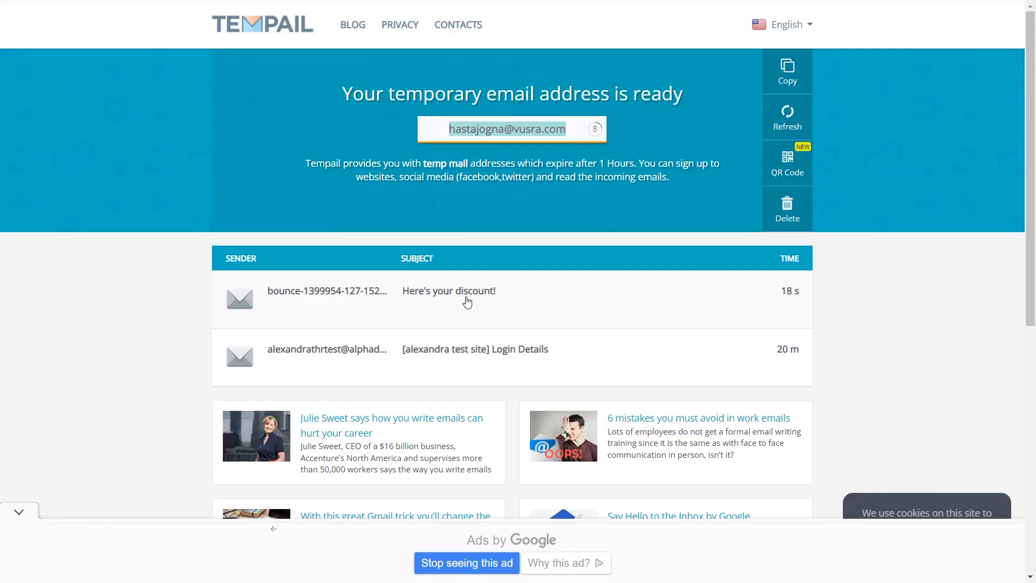
# - In the Tempail inbox, open the "Here's your discount!" e-mail and copy its coupon code
pyautogui.click(465, 298)
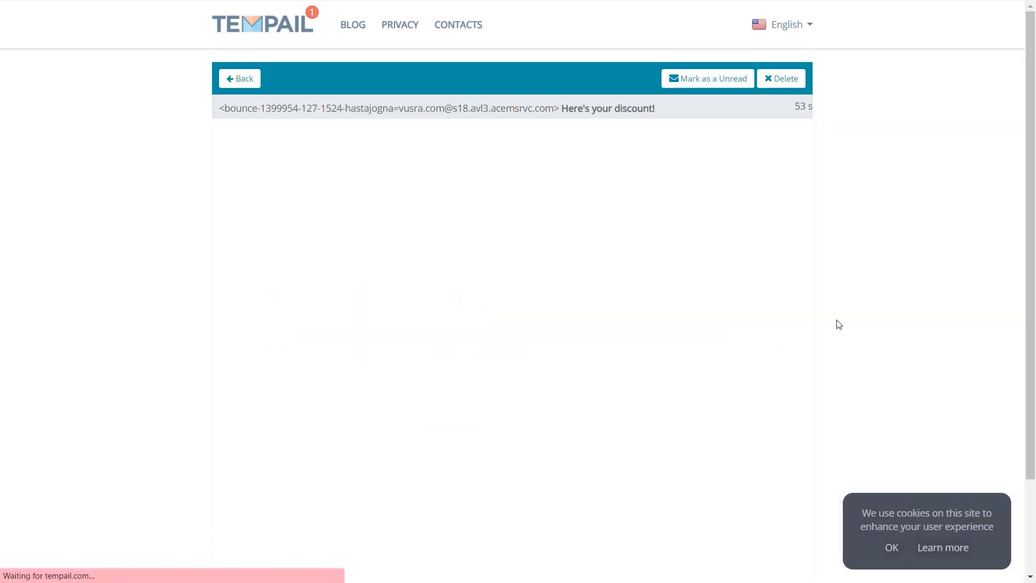
pyautogui.scroll(-7, 799, 292)
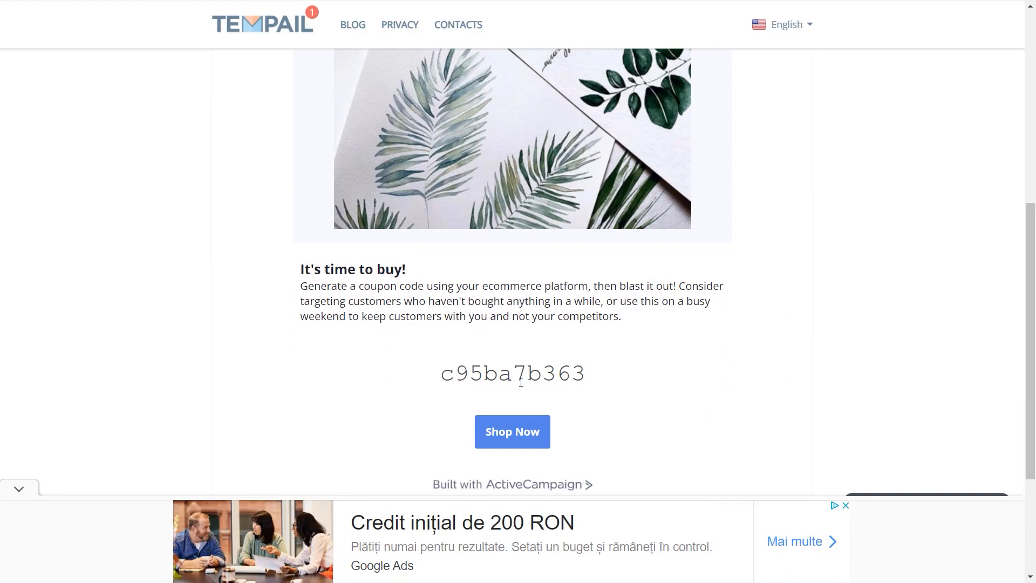
pyautogui.doubleClick(521, 382)
pyautogui.rightClick(530, 384)
pyautogui.click(540, 393)
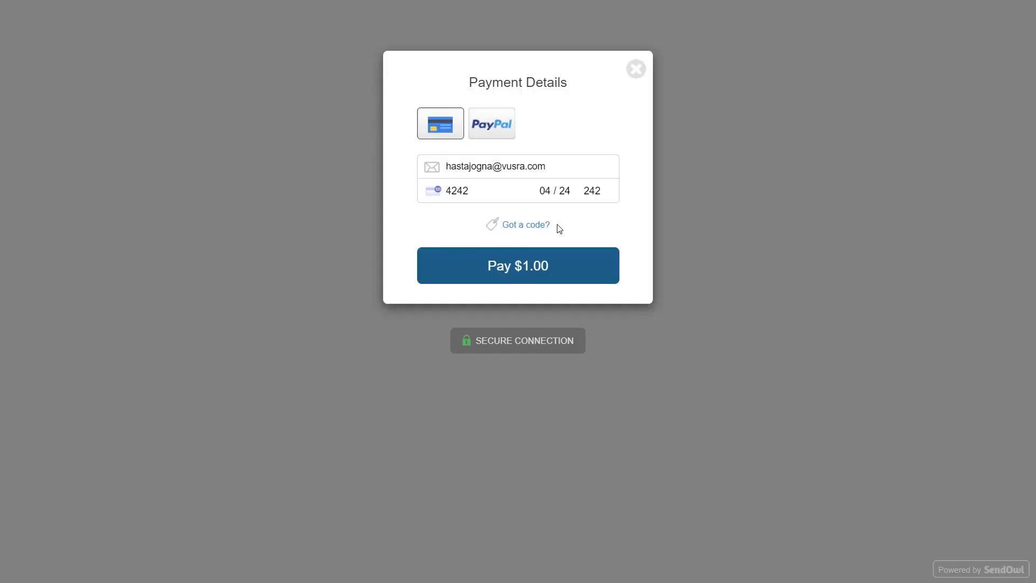
# - In the SendOwl checkout, apply the copied discount code and submit the payment
pyautogui.click(526, 226)
pyautogui.click(518, 223)
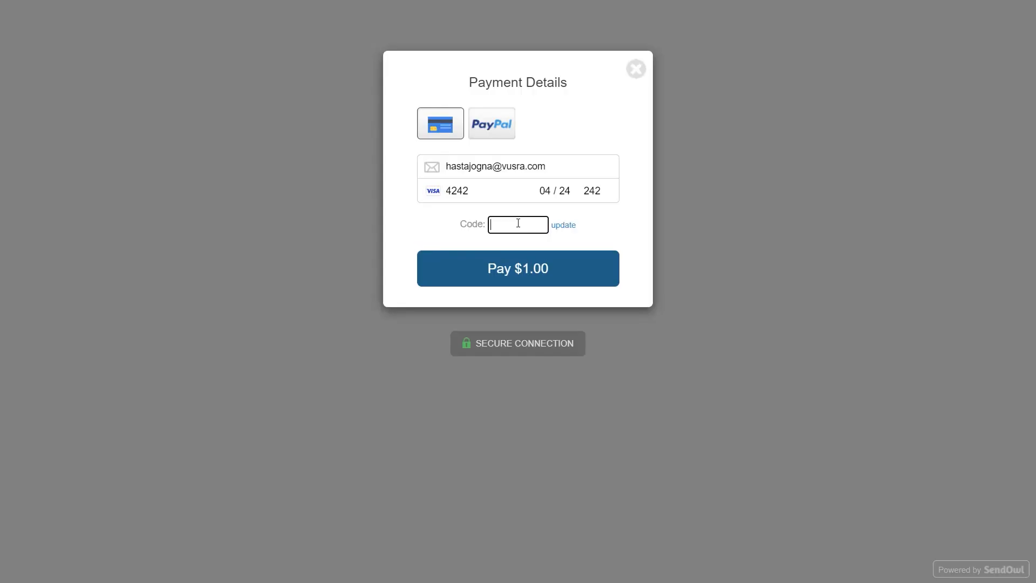
pyautogui.hotkey('ctrl', 'v')
pyautogui.click(564, 225)
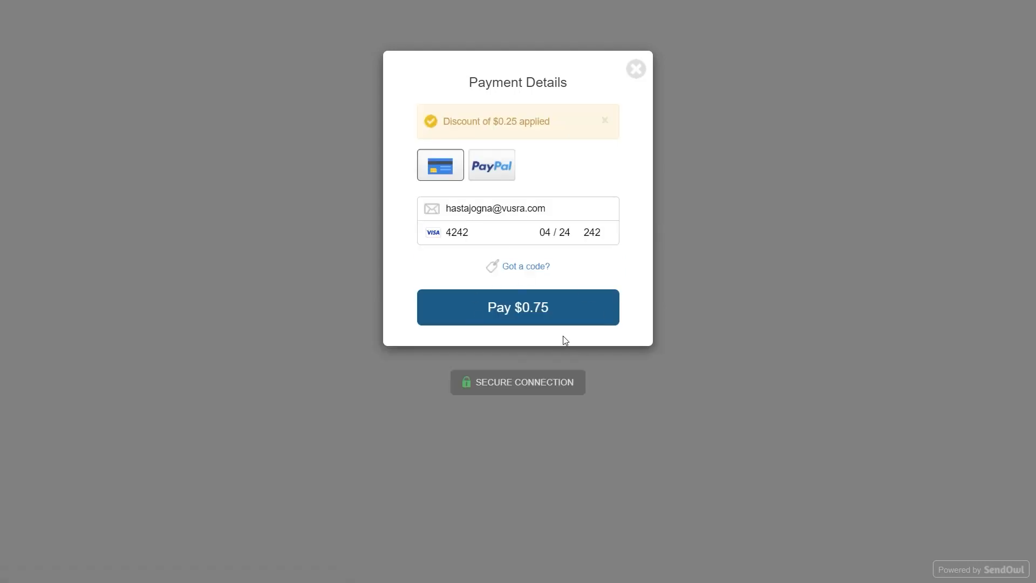
pyautogui.click(536, 321)
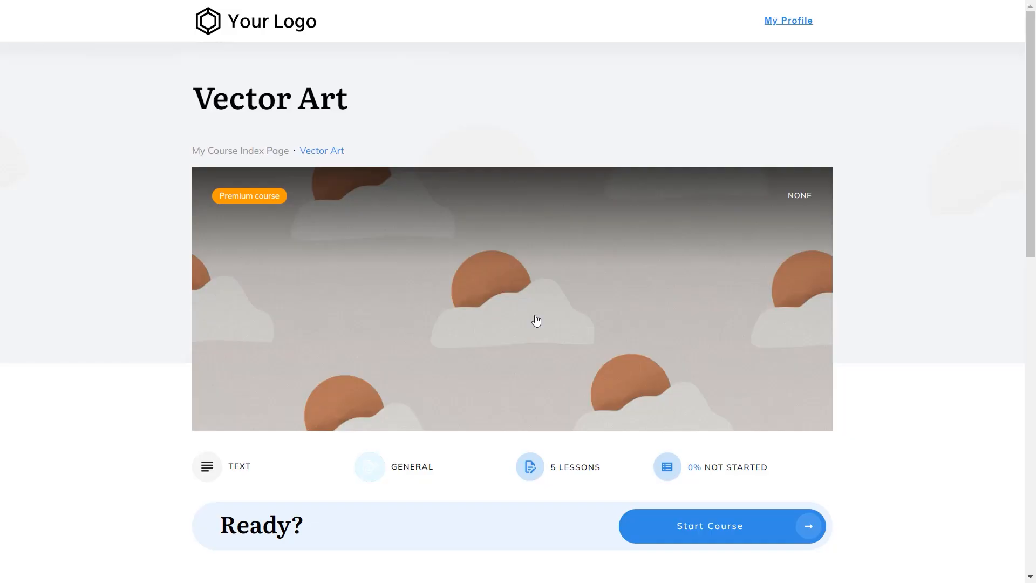
# - Start the Vector Art course from its overview page to check access to the first lesson
pyautogui.scroll(-3, 536, 321)
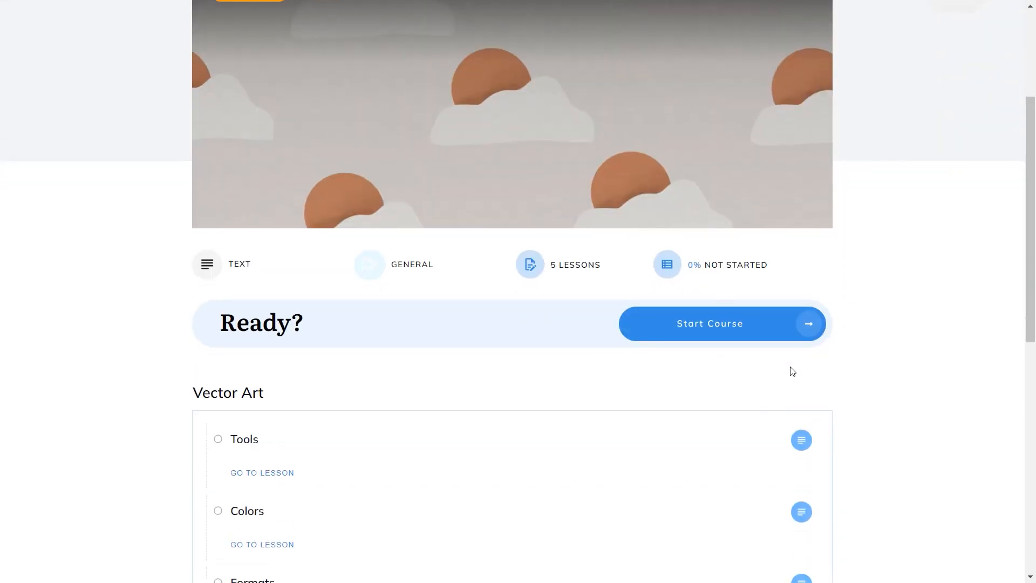
pyautogui.click(754, 335)
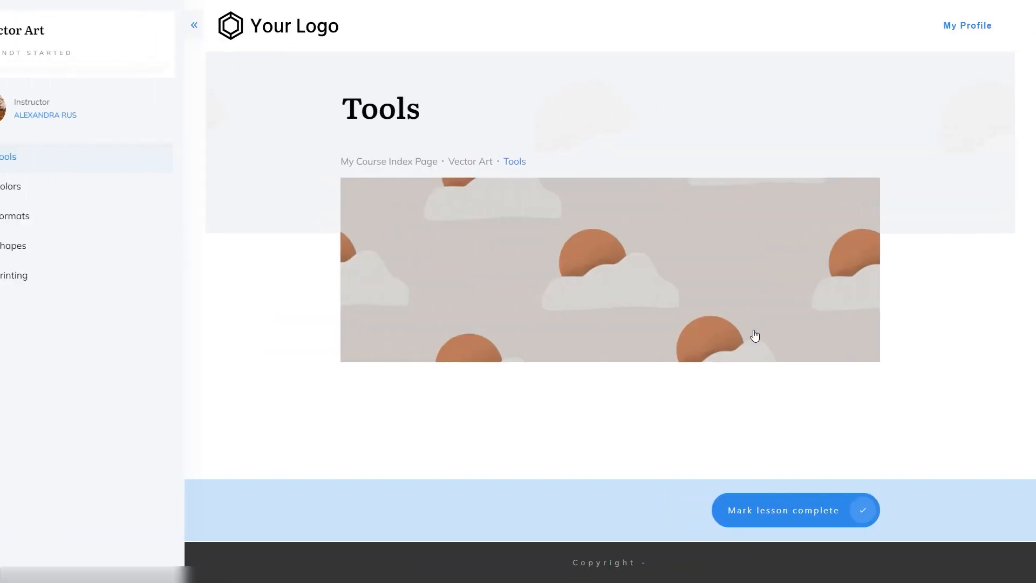